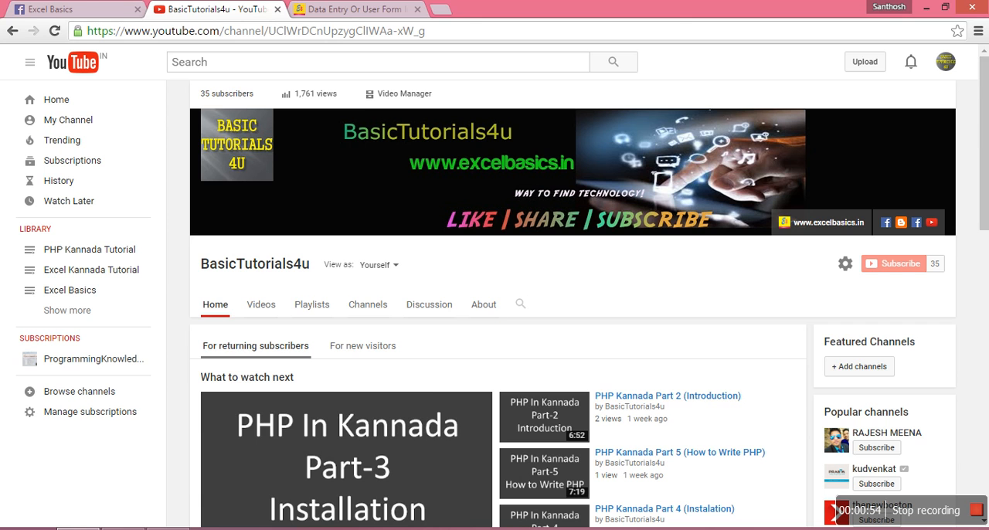
# Switch to the Sample Sheet workbook in Excel and browse the list of logical functions
pyautogui.click(167, 528)
pyautogui.click(376, 340)
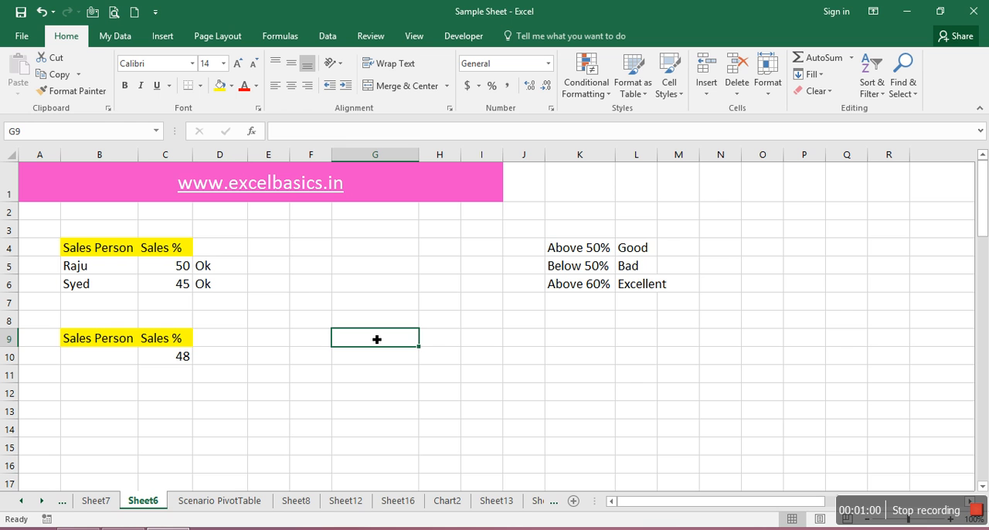
pyautogui.click(319, 256)
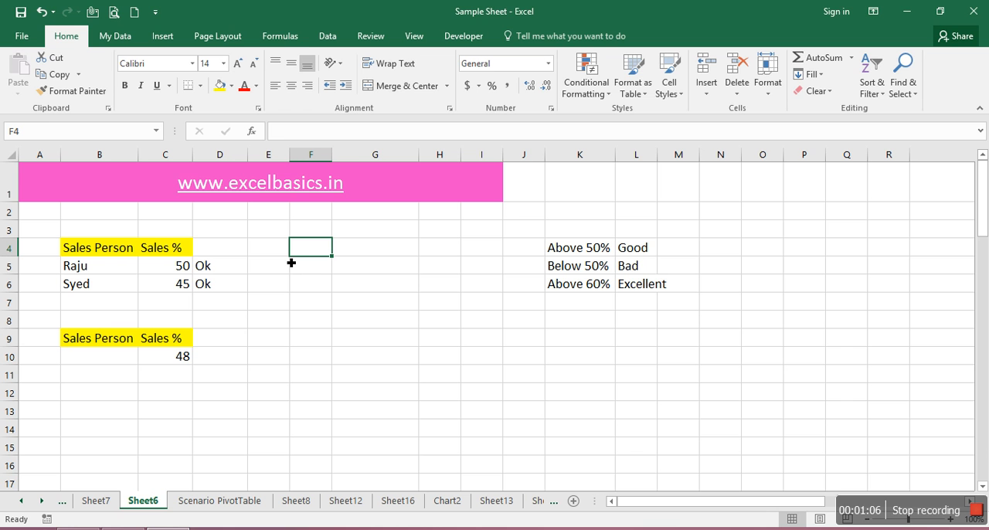
pyautogui.click(288, 35)
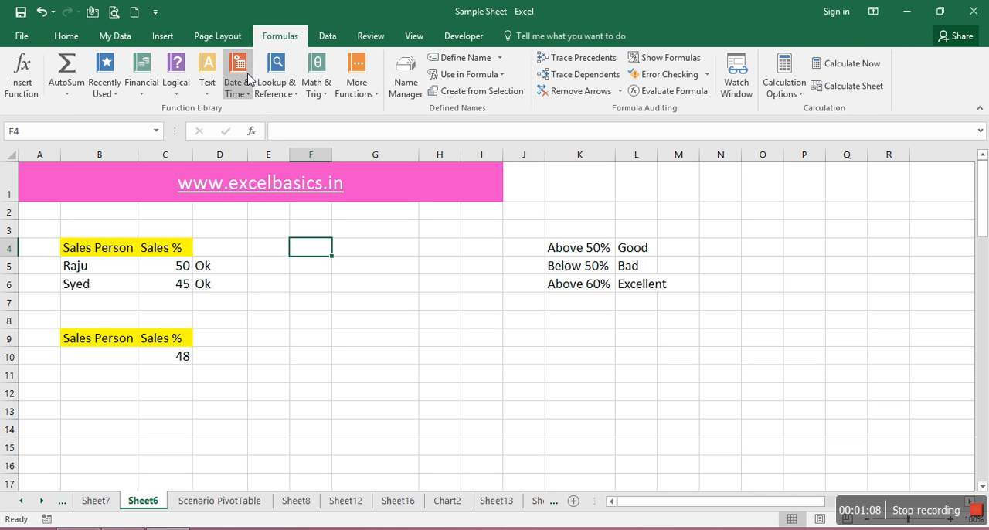
pyautogui.click(177, 86)
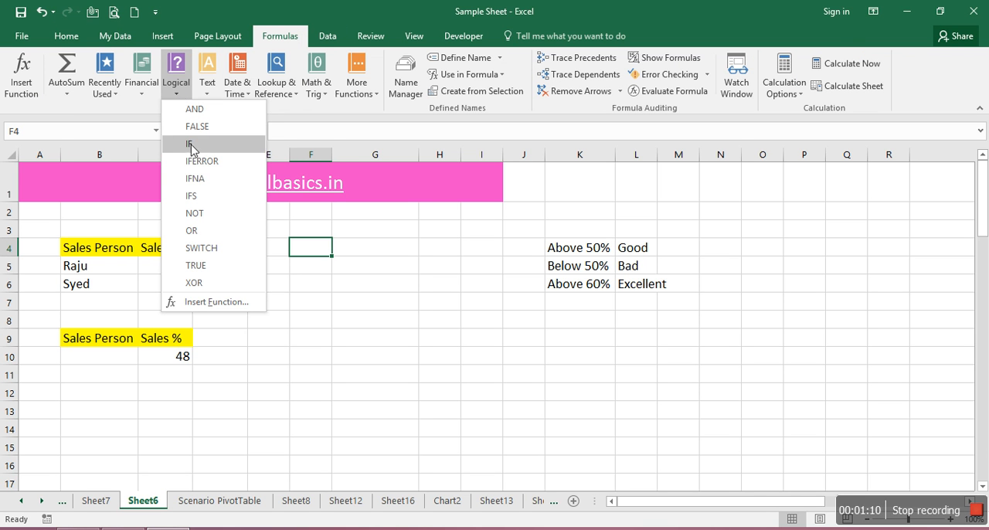
# Enter the column header Student in cell F6
pyautogui.click(315, 285)
pyautogui.click(316, 286)
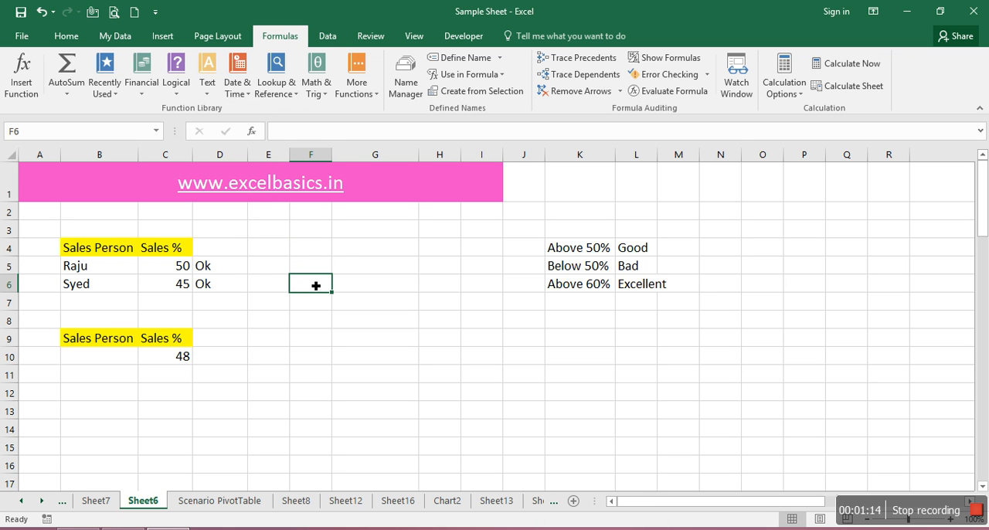
pyautogui.write('Studen')
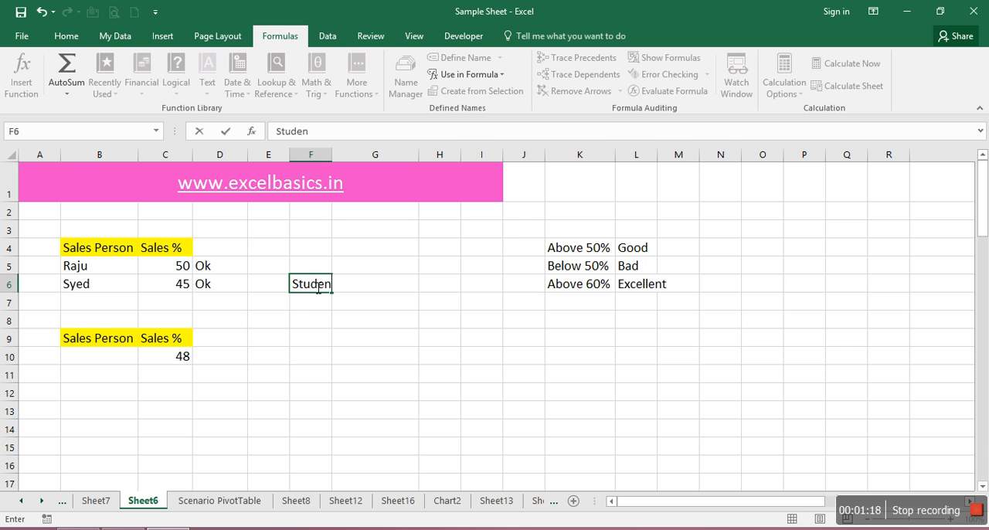
pyautogui.press('Return')
pyautogui.press('Up')
pyautogui.press('Right')
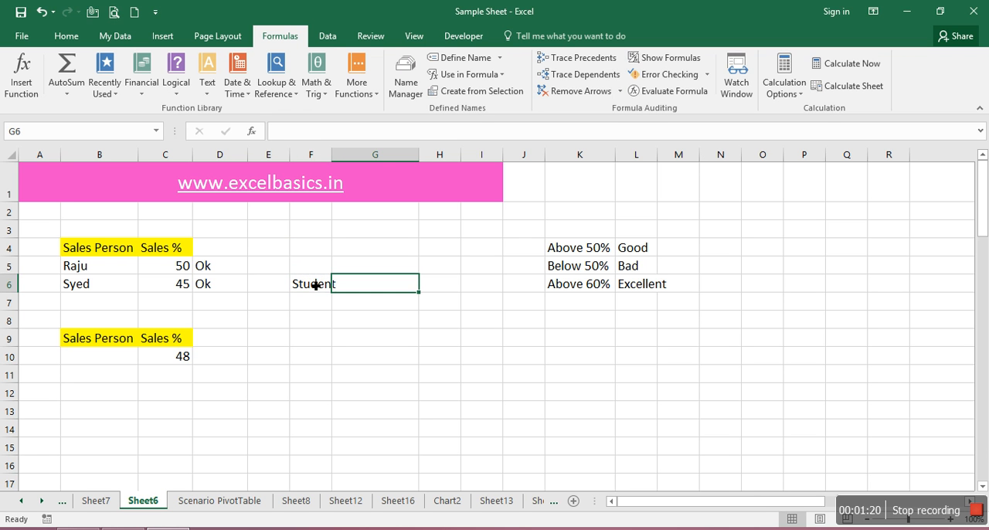
# Enter the column headers Product in F6 and Target in G6
pyautogui.press('Left')
pyautogui.write('Product')
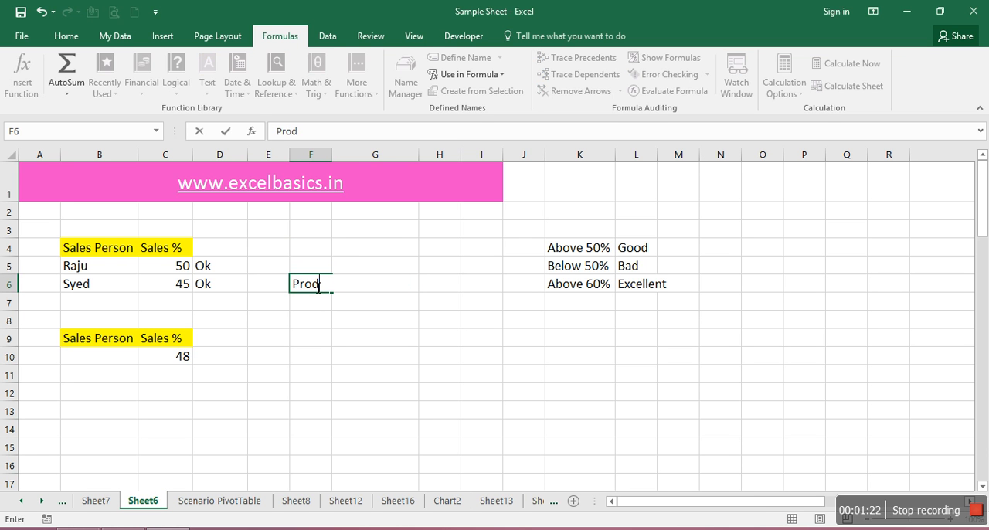
pyautogui.press('Return')
pyautogui.press('Up')
pyautogui.press('Right')
pyautogui.write('Target')
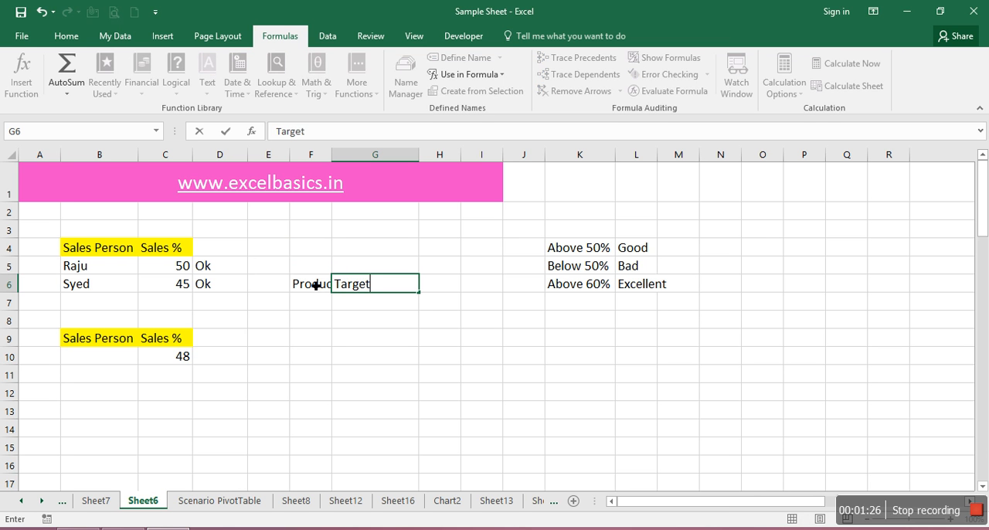
pyautogui.press('Return')
# Add the headers Sales in H6 and % in I6, and widen column F to fit its Product header
pyautogui.press('Up')
pyautogui.press('Right')
pyautogui.write('Sales')
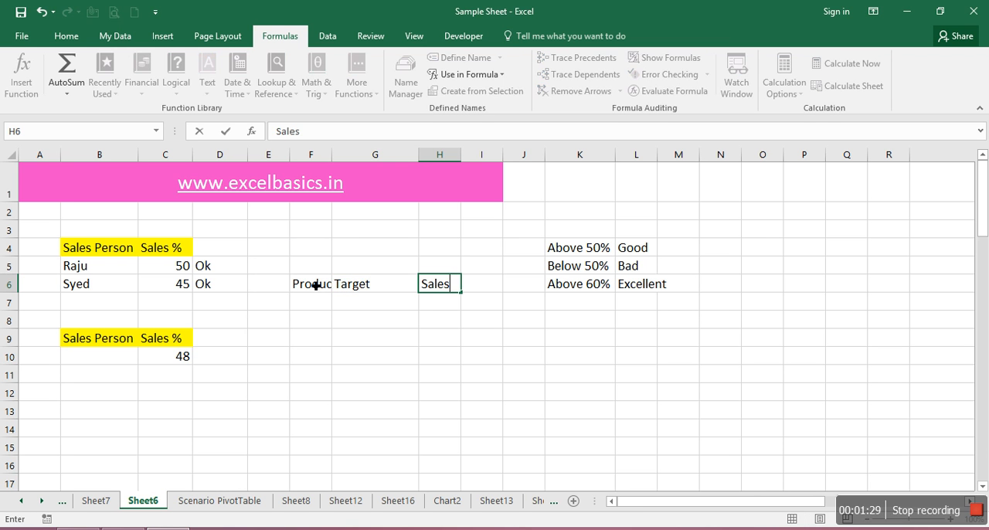
pyautogui.press('Return')
pyautogui.press('Up')
pyautogui.press('Right')
pyautogui.press('Left')
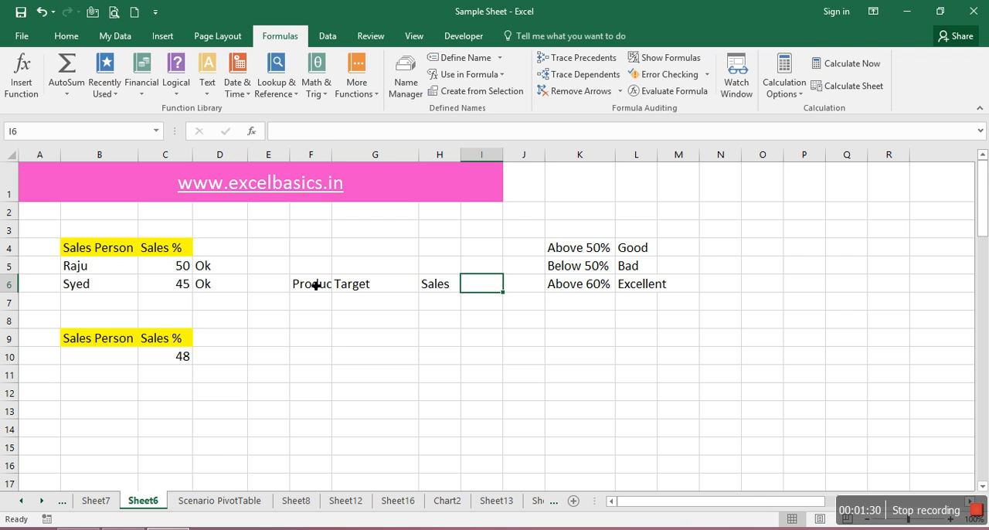
pyautogui.write('%')
pyautogui.press('Up')
pyautogui.moveTo(333, 158); pyautogui.dragTo(345, 167)
# Number the products 1 to 5 in cells F7 through F11
pyautogui.click(336, 305)
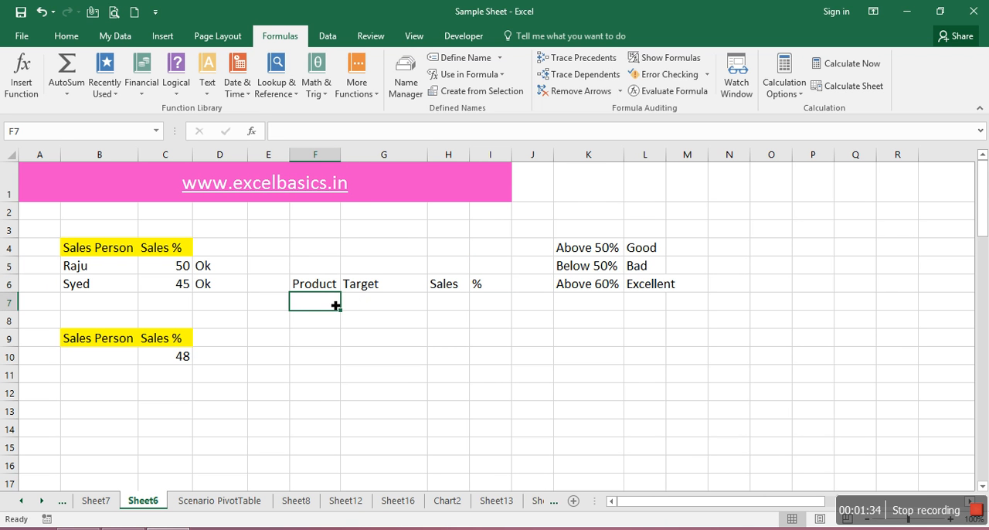
pyautogui.write('1')
pyautogui.press('Return')
pyautogui.write('2')
pyautogui.press('Return')
pyautogui.write('3')
pyautogui.press('Return')
pyautogui.write('4')
pyautogui.press('Return')
pyautogui.write('5')
pyautogui.press('Return')
# Enter the Target values 454, 54, 454, 545 and 34 in cells G7 through G11
pyautogui.press('Up')
pyautogui.press('Up')
pyautogui.press('Up')
pyautogui.press('Up')
pyautogui.press('Up')
pyautogui.press('Right')
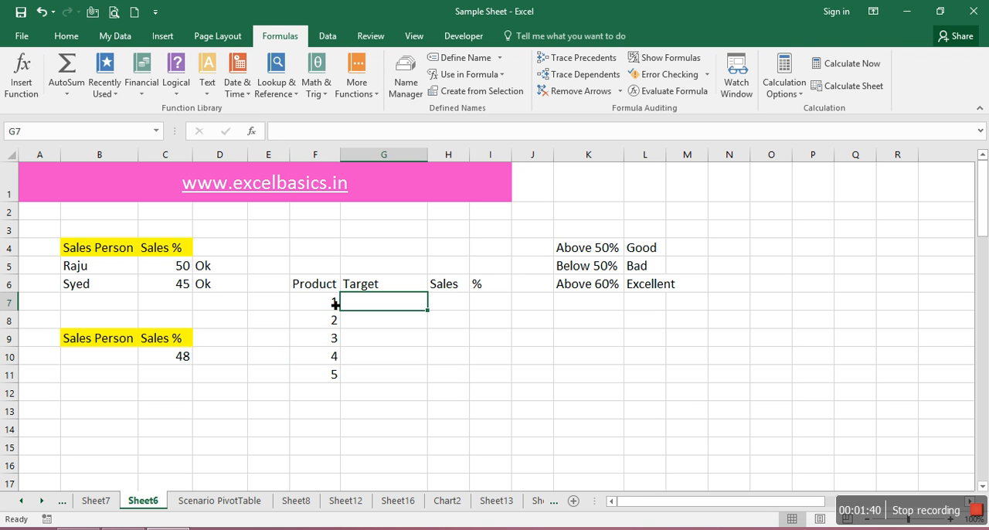
pyautogui.write('454')
pyautogui.press('Return')
pyautogui.write('54')
pyautogui.press('Return')
pyautogui.write('454')
pyautogui.press('Return')
pyautogui.write('545')
pyautogui.press('Return')
pyautogui.write('34')
pyautogui.press('Return')
# Enter the Sales values 34, 34, 434, 54 and 14 in cells H7 through H11
pyautogui.press('Up')
pyautogui.press('Up')
pyautogui.press('Right')
pyautogui.press('Up')
pyautogui.press('Up')
pyautogui.press('Up')
pyautogui.press('Left')
pyautogui.write('34')
pyautogui.press('Return')
pyautogui.write('54')
pyautogui.press('BackSpace')
pyautogui.write('5')
pyautogui.press('Return')
pyautogui.press('Up')
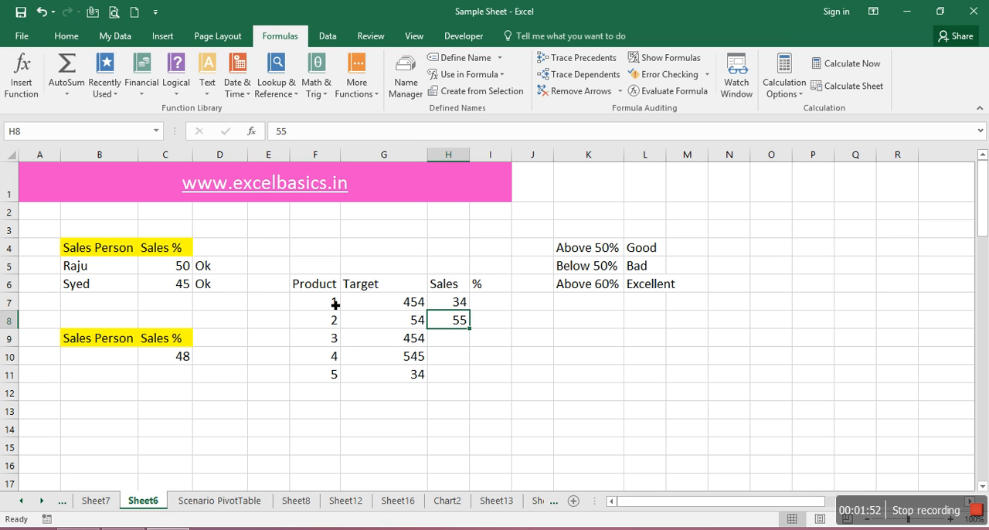
pyautogui.write('34')
pyautogui.press('Return')
pyautogui.write('434')
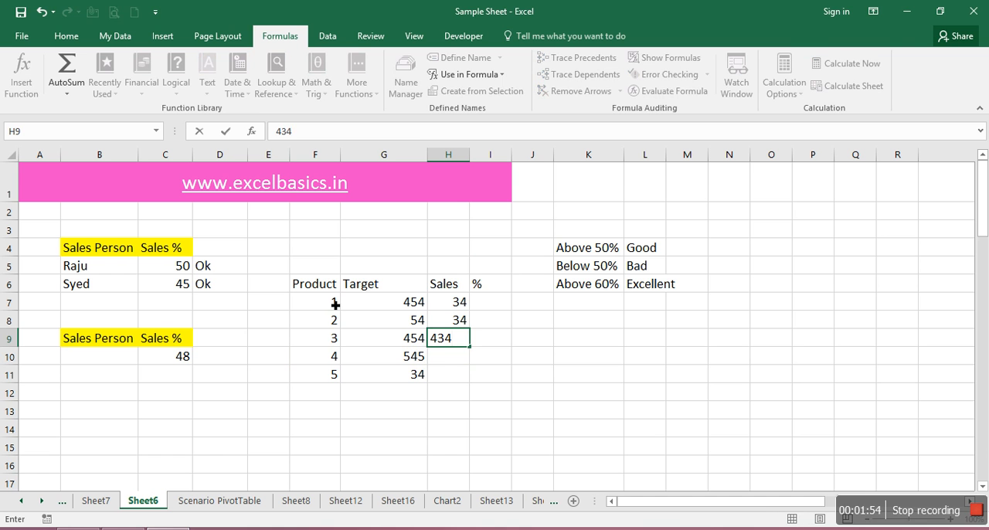
pyautogui.press('Return')
pyautogui.write('54')
pyautogui.press('Return')
pyautogui.write('14')
pyautogui.press('Return')
pyautogui.press('Up')
pyautogui.press('Right')
pyautogui.press('Up')
pyautogui.press('Up')
pyautogui.press('Up')
pyautogui.press('Up')
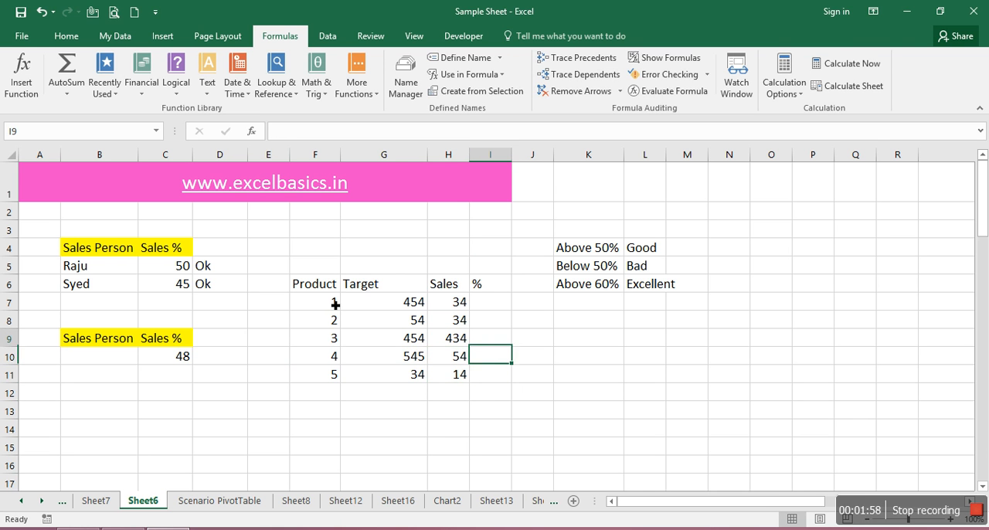
# Fill the header cells F6 through I6 with yellow
pyautogui.moveTo(334, 286); pyautogui.dragTo(503, 287)
pyautogui.click(66, 36)
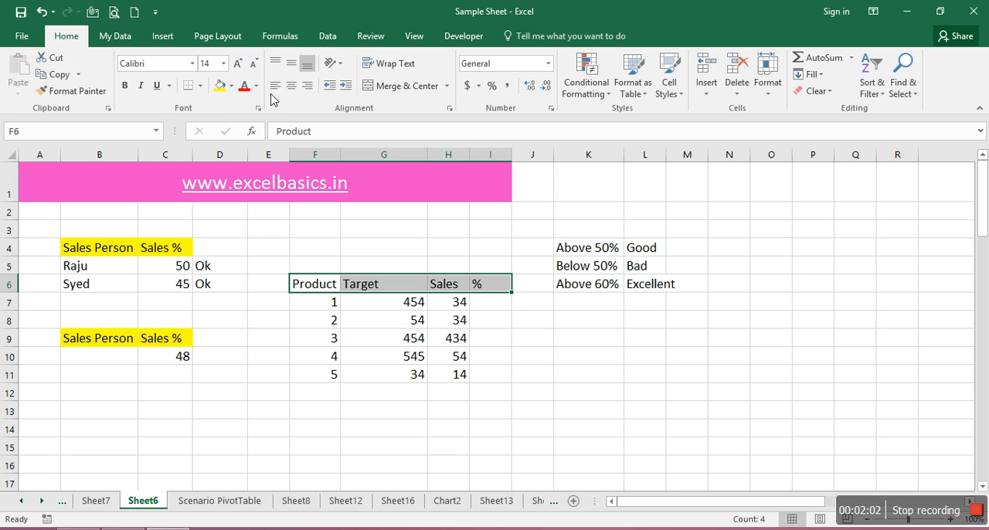
pyautogui.click(220, 85)
# Calculate the percentage in I7 with the formula =H7/G7% and fill it down to I11
pyautogui.click(234, 41)
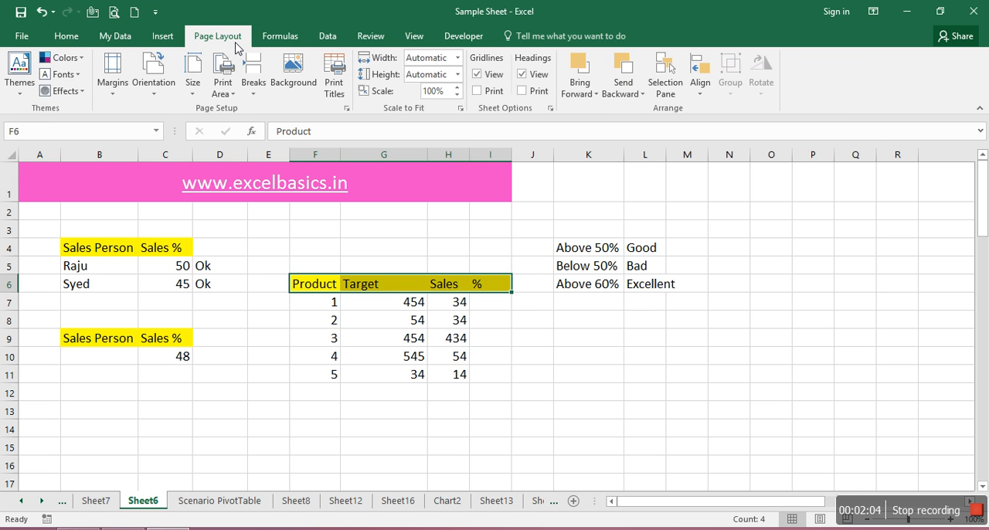
pyautogui.click(283, 40)
pyautogui.click(499, 306)
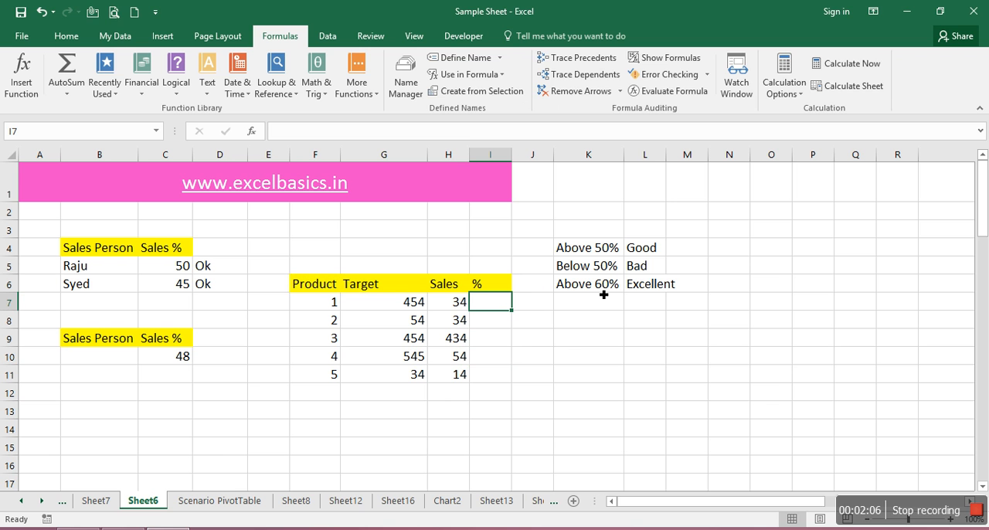
pyautogui.write('=')
pyautogui.press('Left')
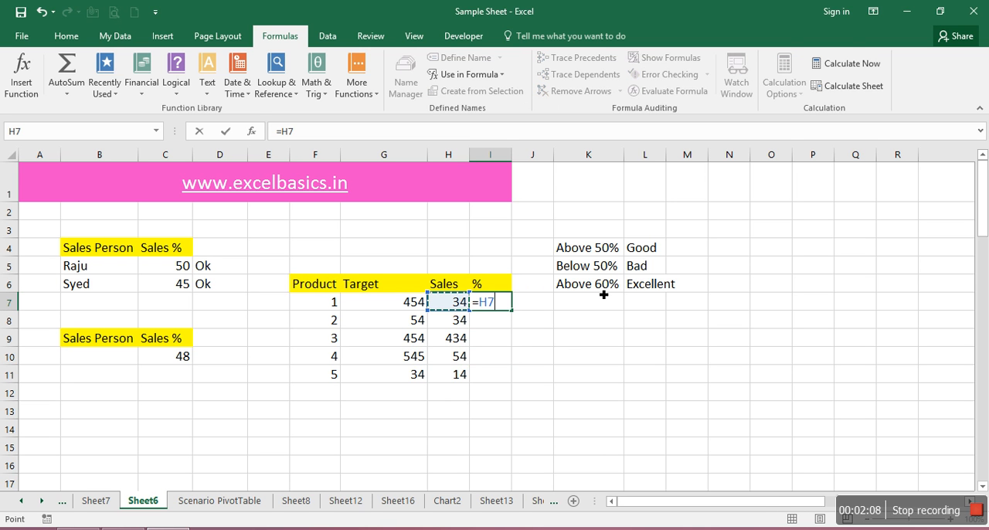
pyautogui.write('/')
pyautogui.press('Left')
pyautogui.press('Left')
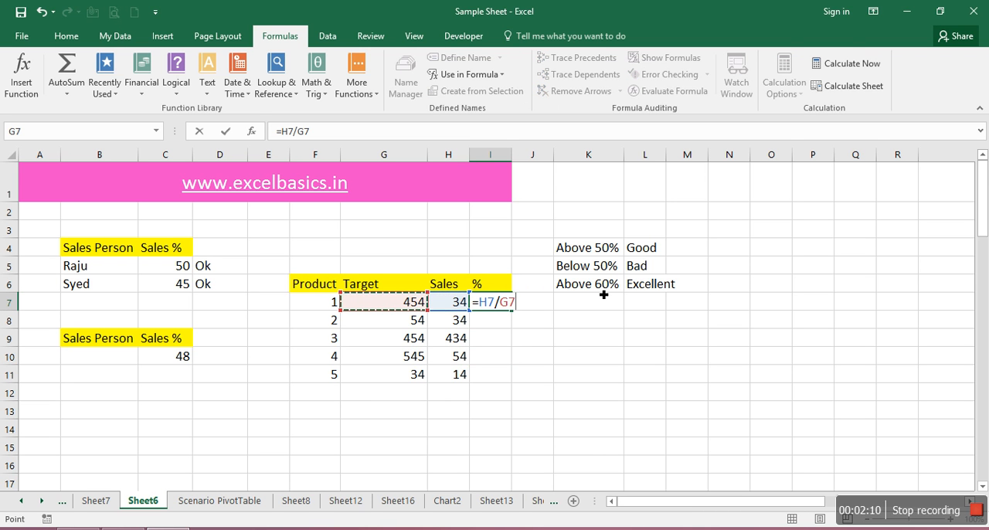
pyautogui.write('%')
pyautogui.hotkey('ctrl', 'Return')
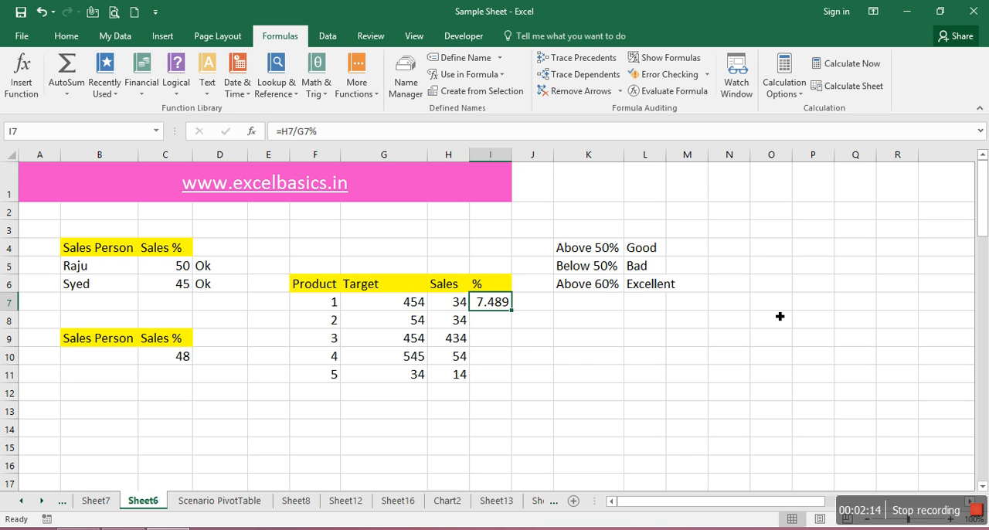
pyautogui.doubleClick(518, 316)
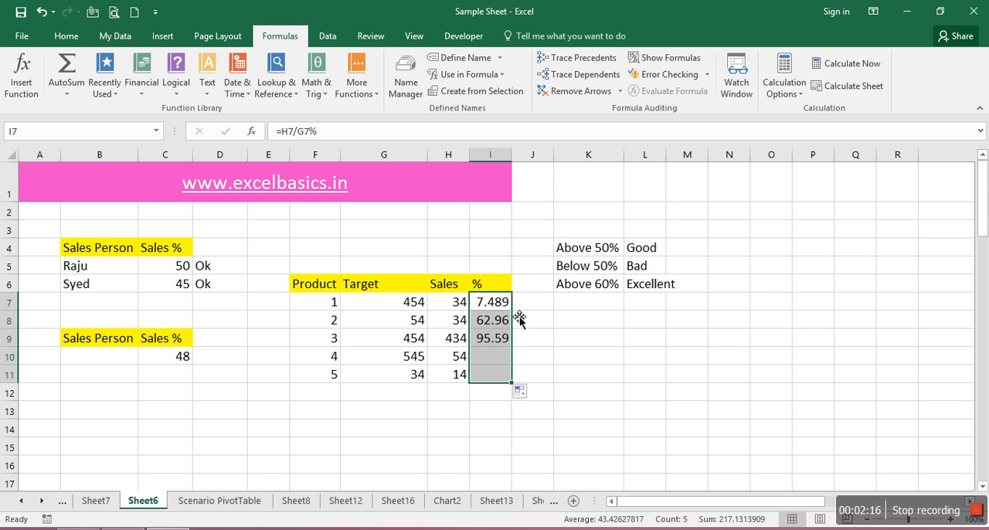
# Apply the comma number style to the percentages in I7 through I11
pyautogui.click(325, 37)
pyautogui.click(123, 38)
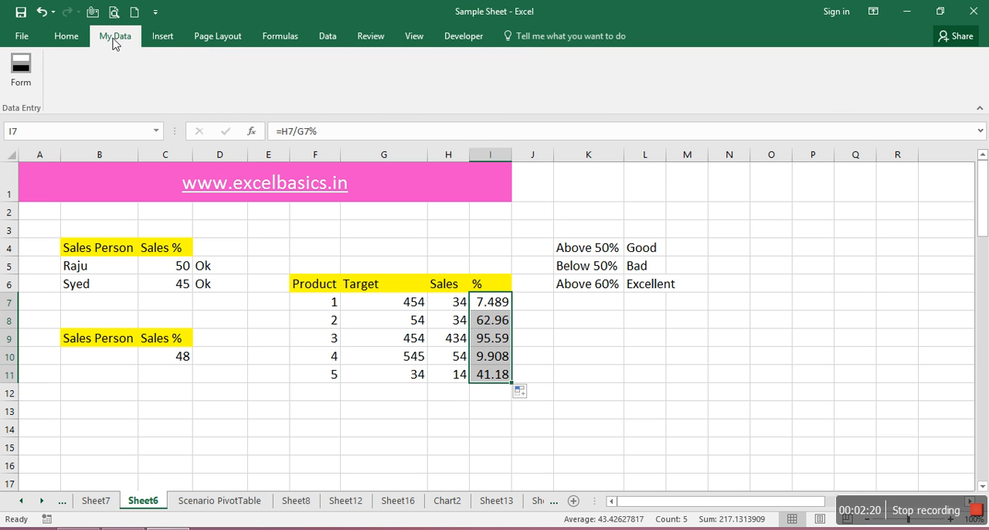
pyautogui.click(75, 38)
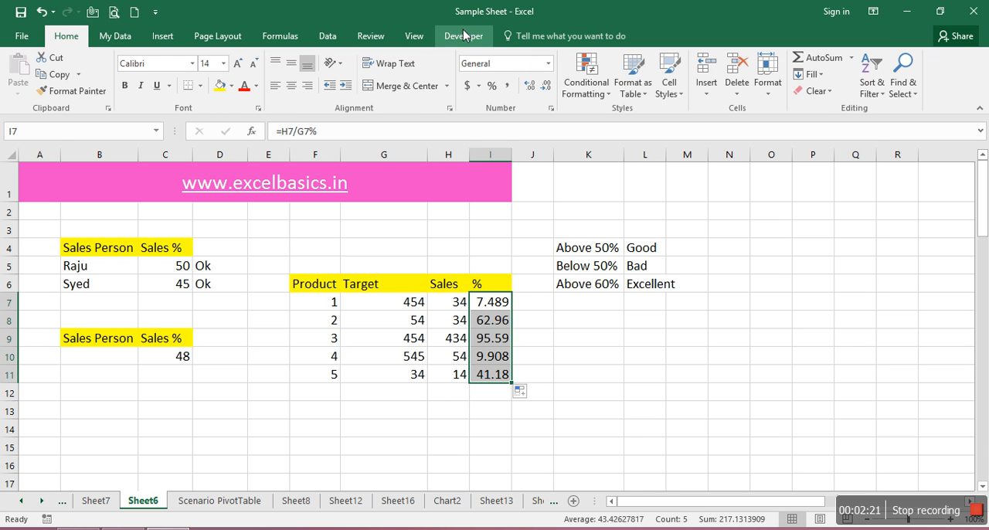
pyautogui.click(507, 86)
pyautogui.press('Down')
pyautogui.press('Down')
pyautogui.press('Down')
pyautogui.press('Down')
pyautogui.press('Down')
pyautogui.press('Down')
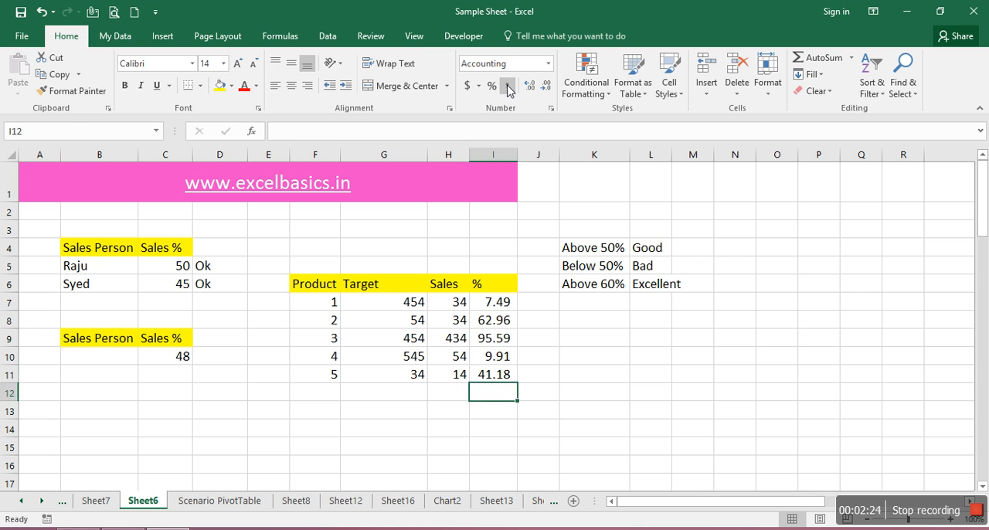
pyautogui.press('Up')
pyautogui.press('Up')
pyautogui.press('Up')
pyautogui.press('Up')
pyautogui.press('Up')
pyautogui.press('Up')
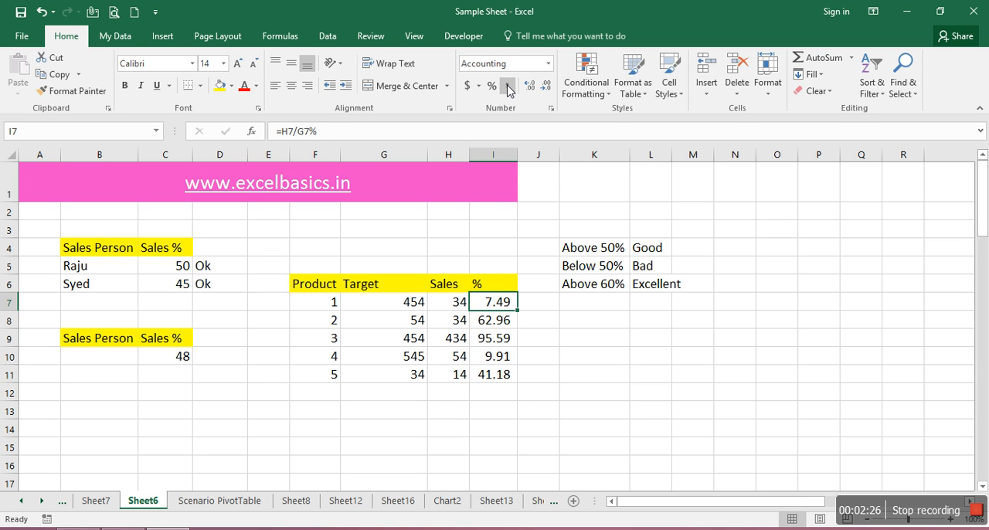
# Clear product 5's Target in G11, autofit column I and check the percentage result in I11
pyautogui.press('Down')
pyautogui.press('Down')
pyautogui.press('Down')
pyautogui.press('Down')
pyautogui.press('Left')
pyautogui.press('Left')
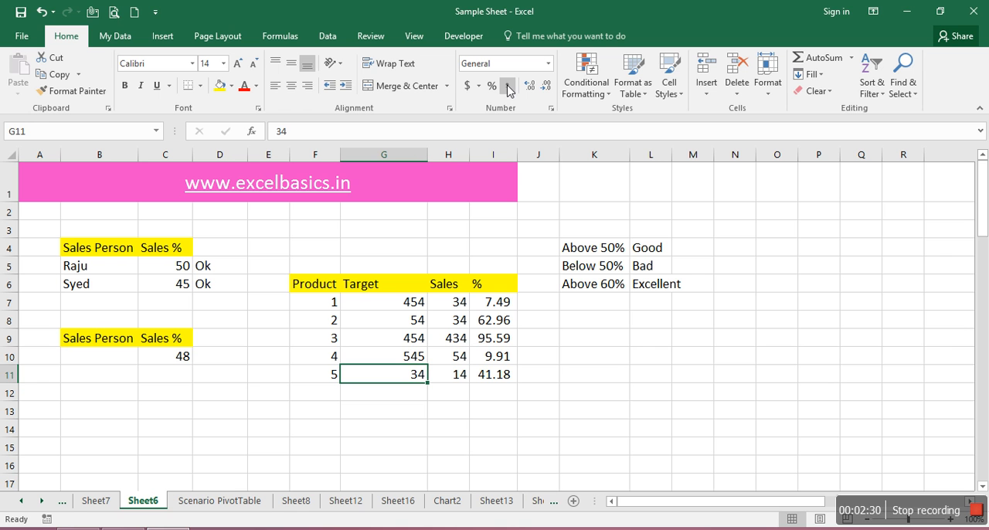
pyautogui.press('Delete')
pyautogui.press('Down')
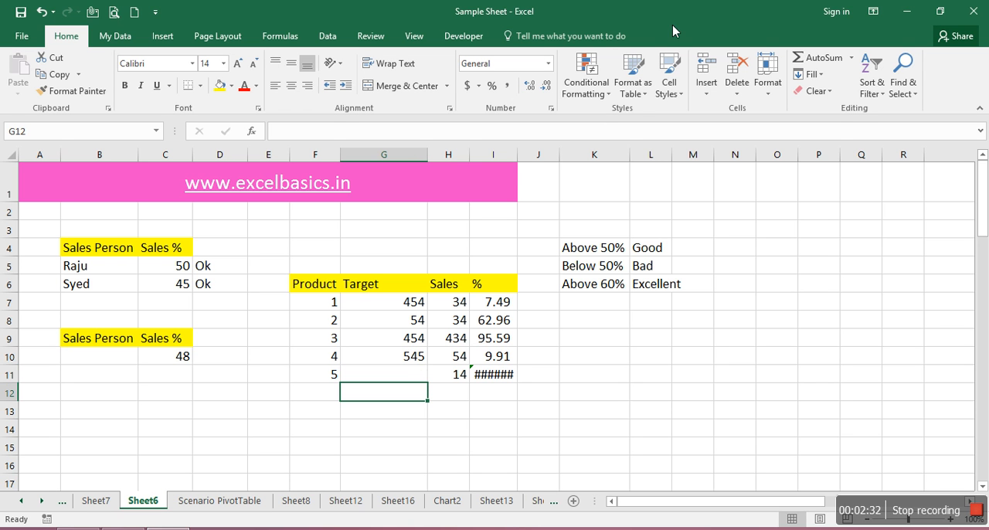
pyautogui.doubleClick(519, 159)
pyautogui.press('Up')
pyautogui.press('Right')
pyautogui.press('Right')
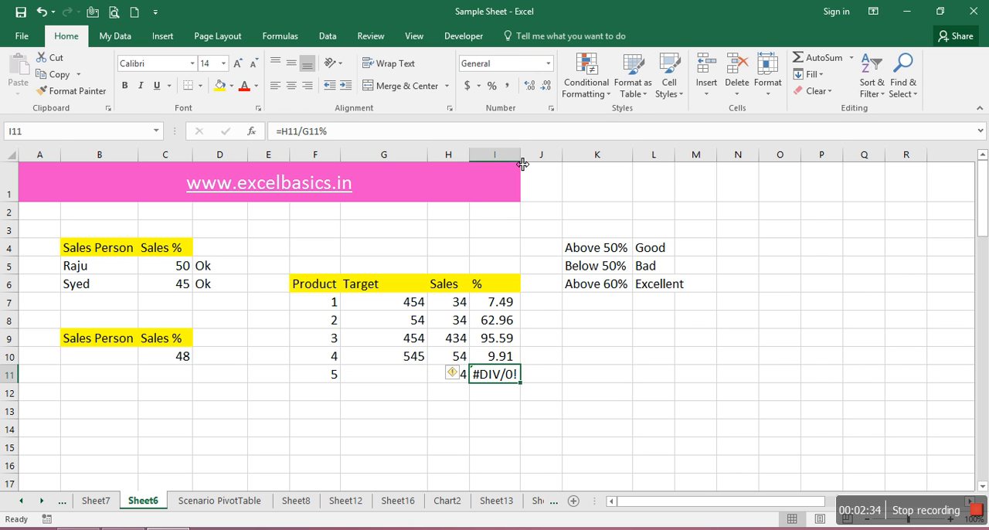
# Undo the column I autofit and restore the Target value 34 in G11
pyautogui.press('Left')
pyautogui.press('Left')
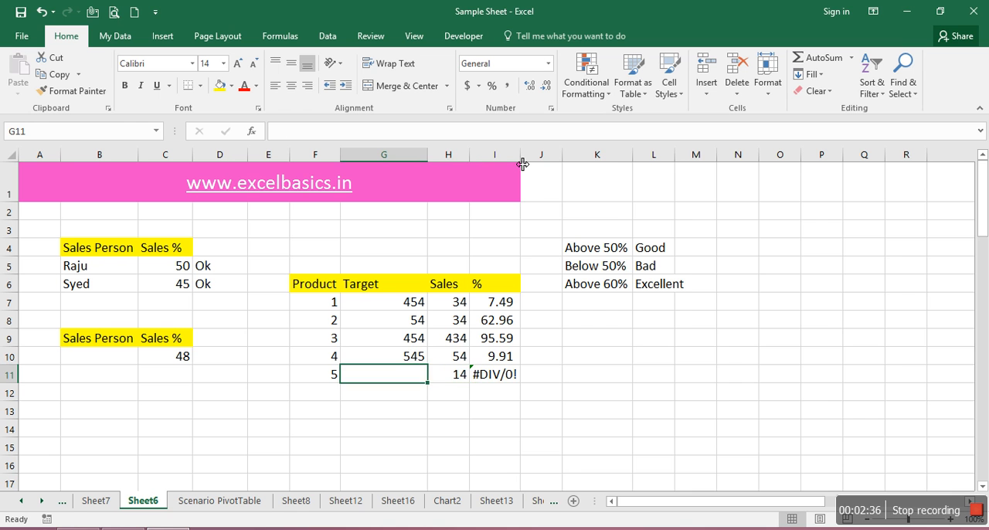
pyautogui.hotkey('ctrl', 'z')
pyautogui.write('34')
pyautogui.hotkey('ctrl', 'Return')
# Set product 3's Target in G9 to 0 and autofit column I
pyautogui.press('Right')
pyautogui.press('Up')
pyautogui.press('Up')
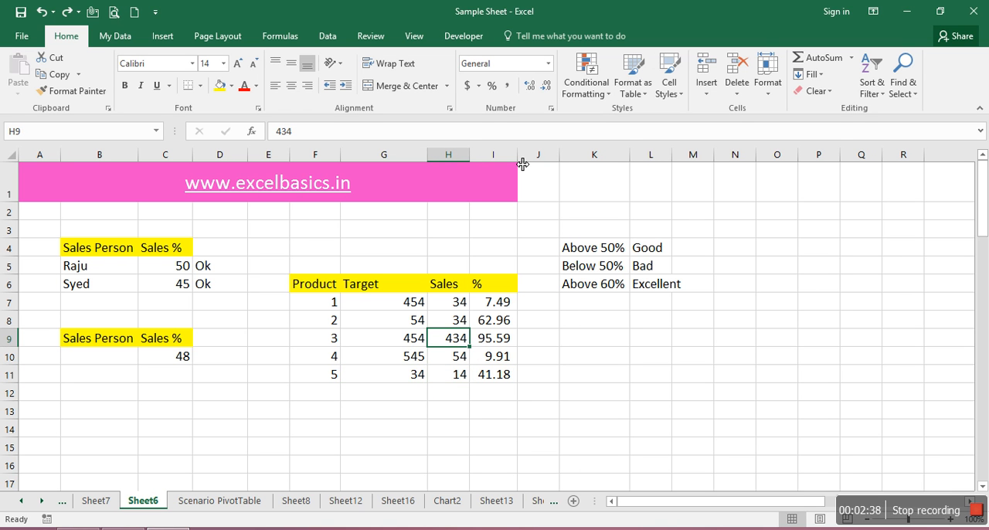
pyautogui.press('Left')
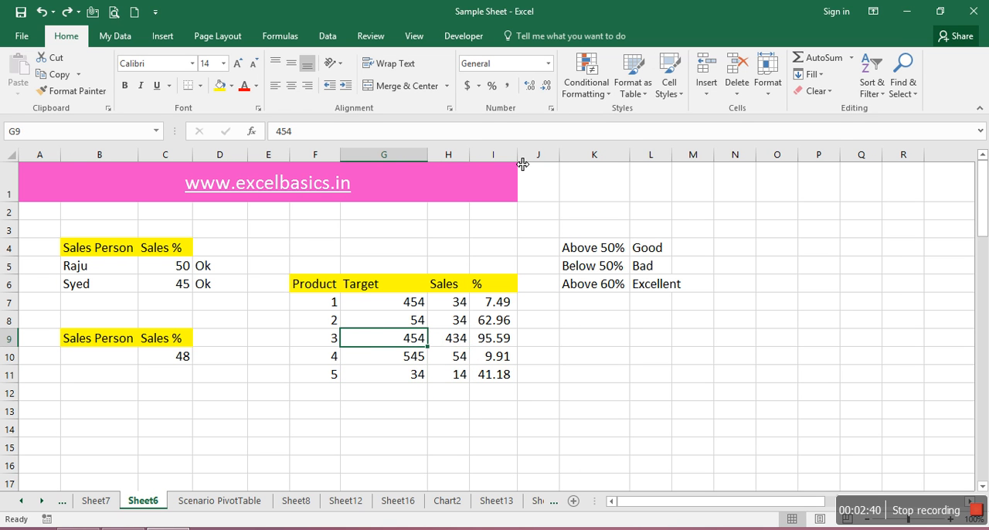
pyautogui.write('0')
pyautogui.press('Return')
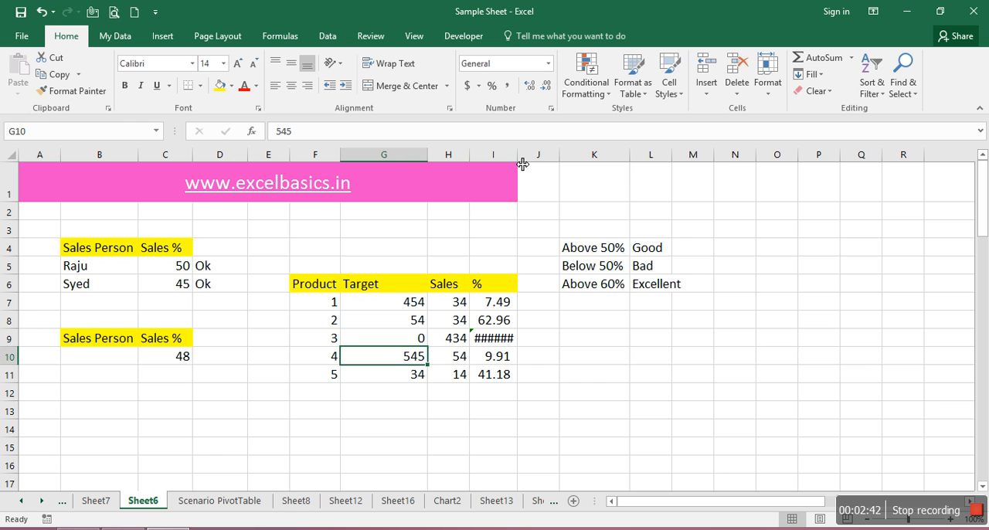
pyautogui.doubleClick(529, 159)
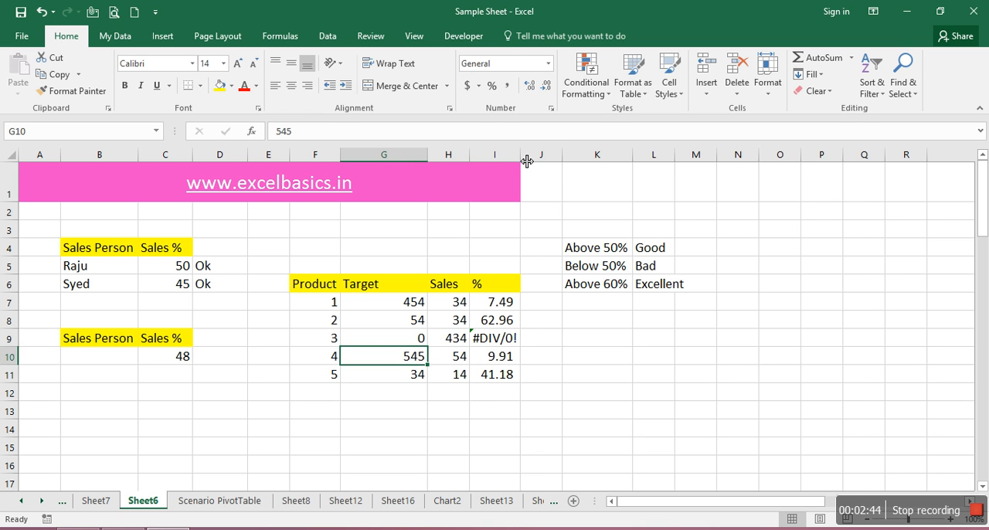
pyautogui.click(505, 337)
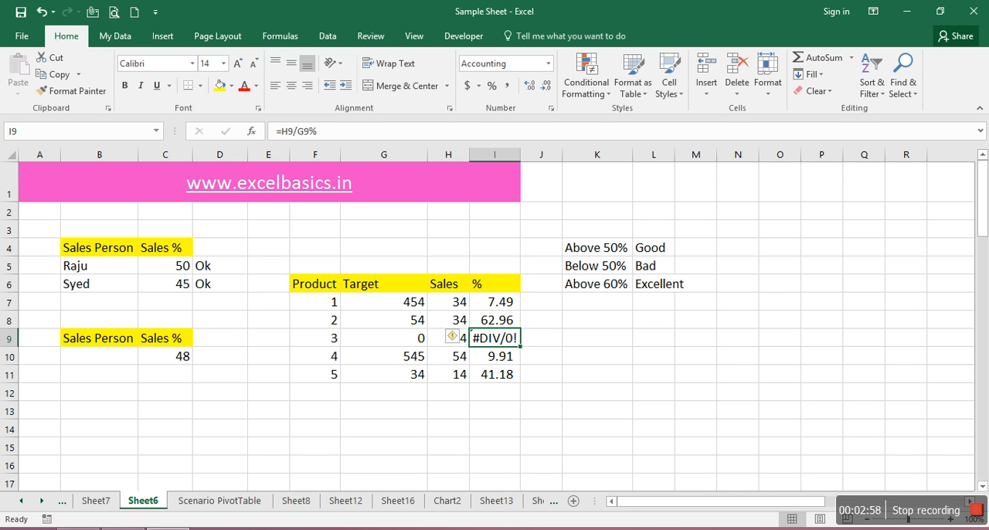
pyautogui.click(502, 397)
pyautogui.hotkey('alt', '=')
pyautogui.press('Return')
# Total the percentages of all five products in I12 with =SUM(I7:I11)
pyautogui.click(503, 396)
pyautogui.press('Delete')
pyautogui.write('=sum(')
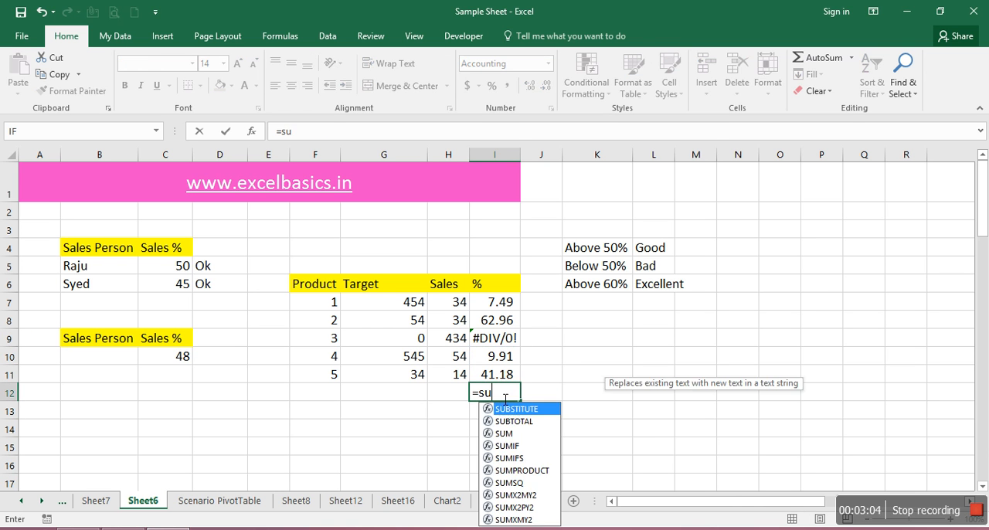
pyautogui.press('Up')
pyautogui.hotkey('shift', 'Up')
pyautogui.hotkey('shift', 'Up')
pyautogui.hotkey('shift', 'Up')
pyautogui.hotkey('shift', 'Up')
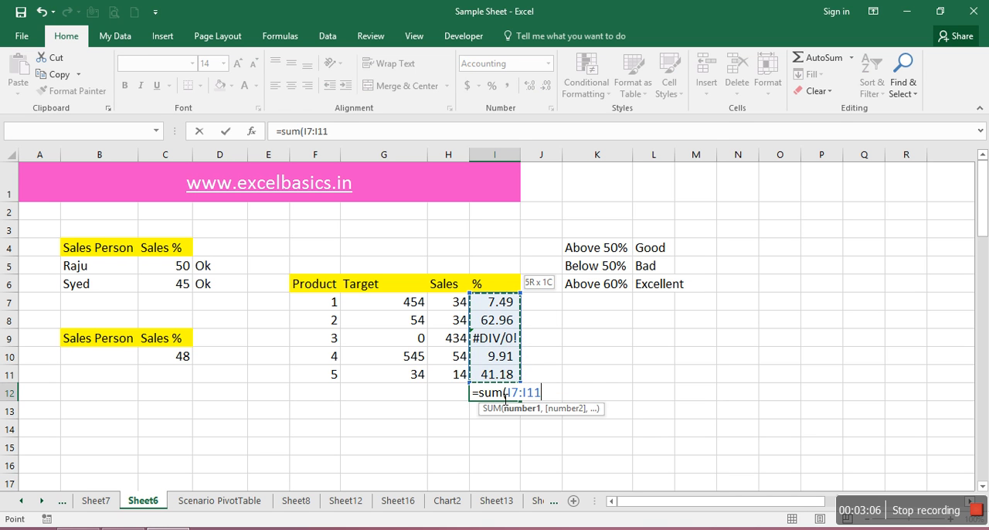
pyautogui.write(')')
pyautogui.press('Return')
pyautogui.press('Up')
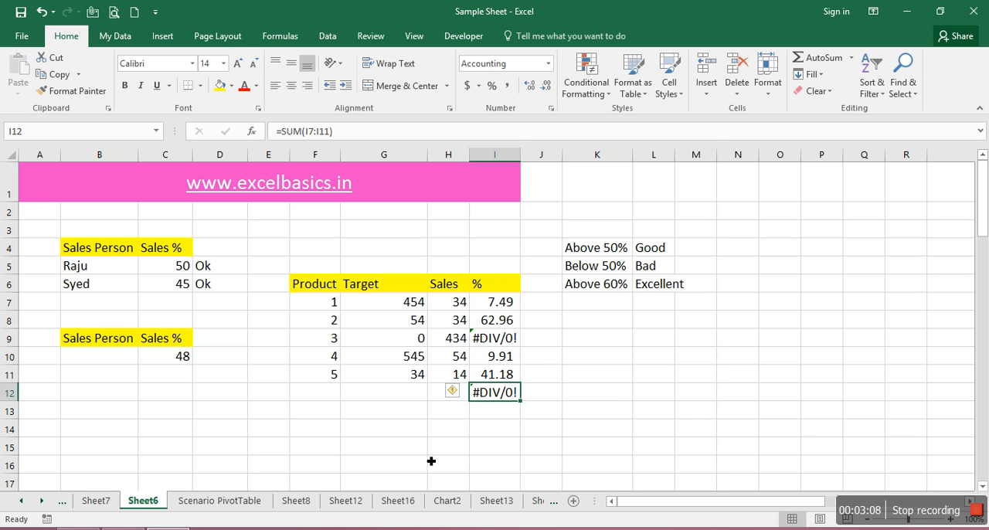
# Examine the formulas behind I9, the total in I12 and I7, and look through the available logical functions
pyautogui.click(504, 344)
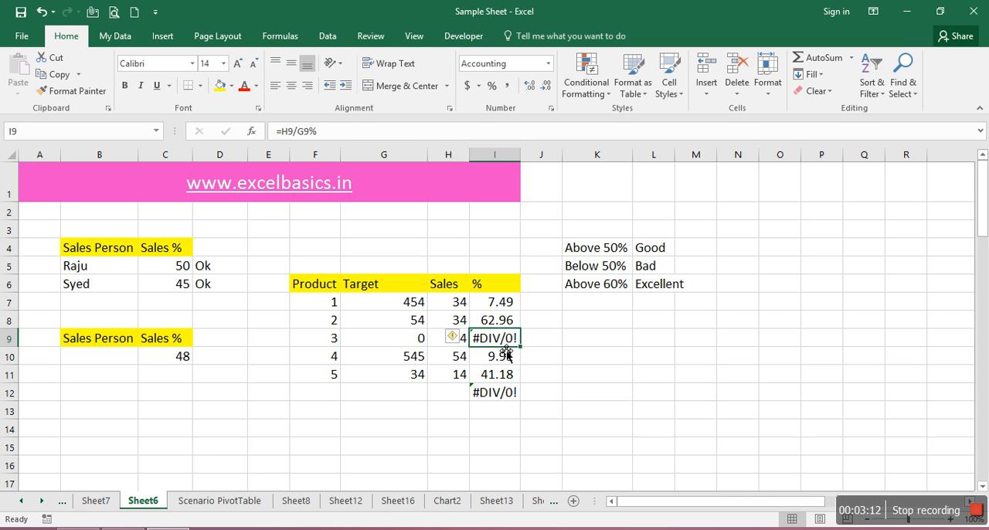
pyautogui.click(509, 408)
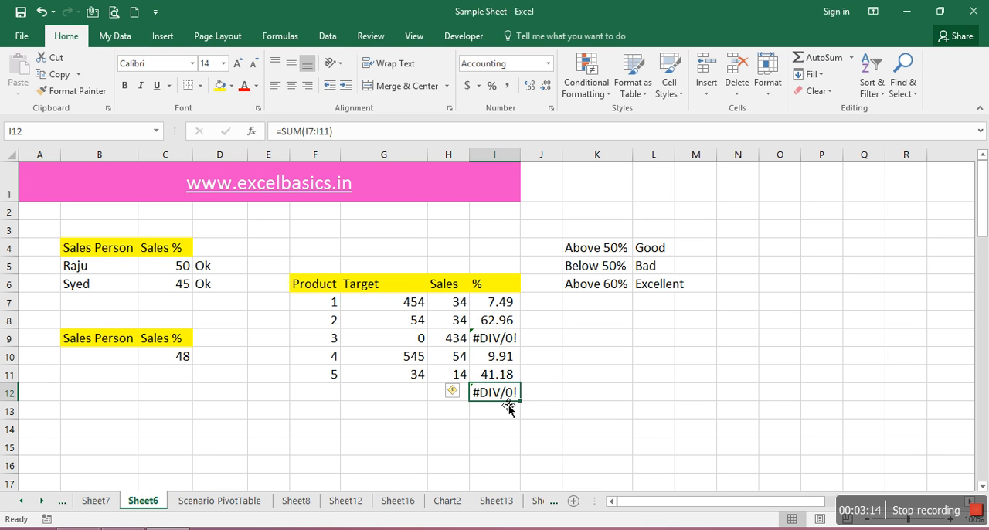
pyautogui.click(496, 345)
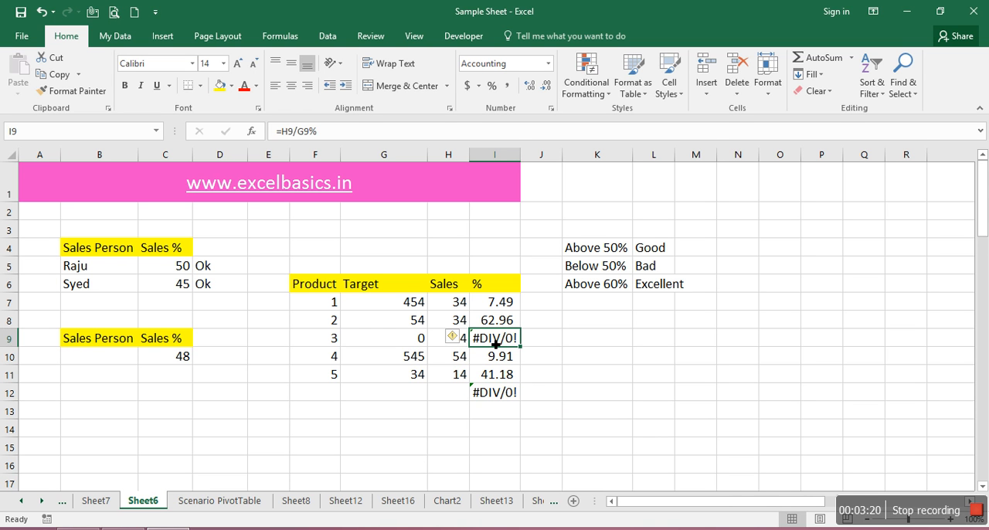
pyautogui.click(499, 307)
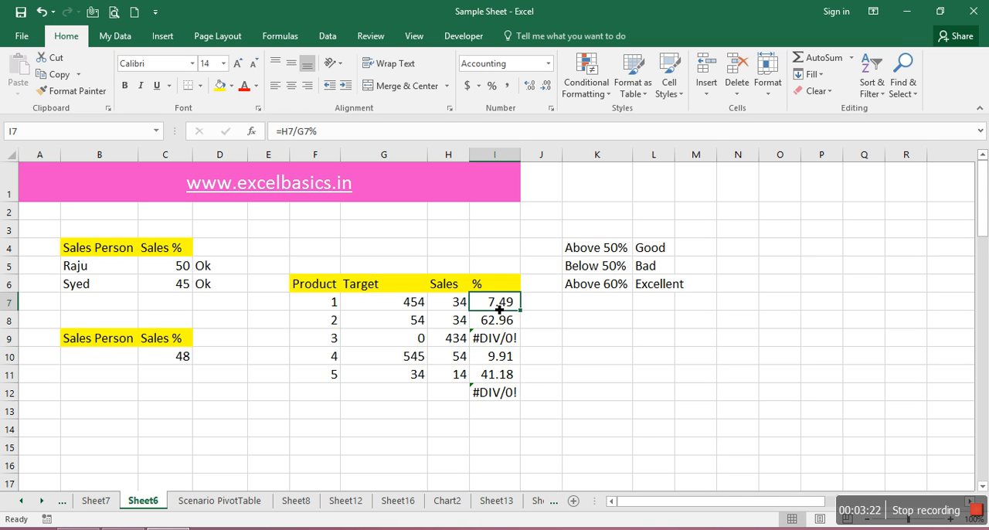
pyautogui.click(281, 36)
pyautogui.click(236, 91)
pyautogui.click(236, 91)
pyautogui.click(176, 86)
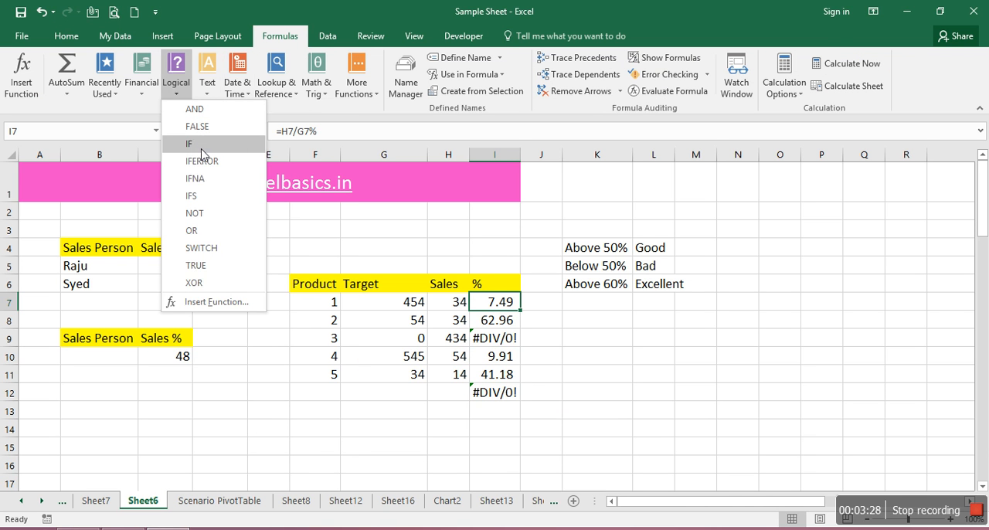
pyautogui.click(496, 317)
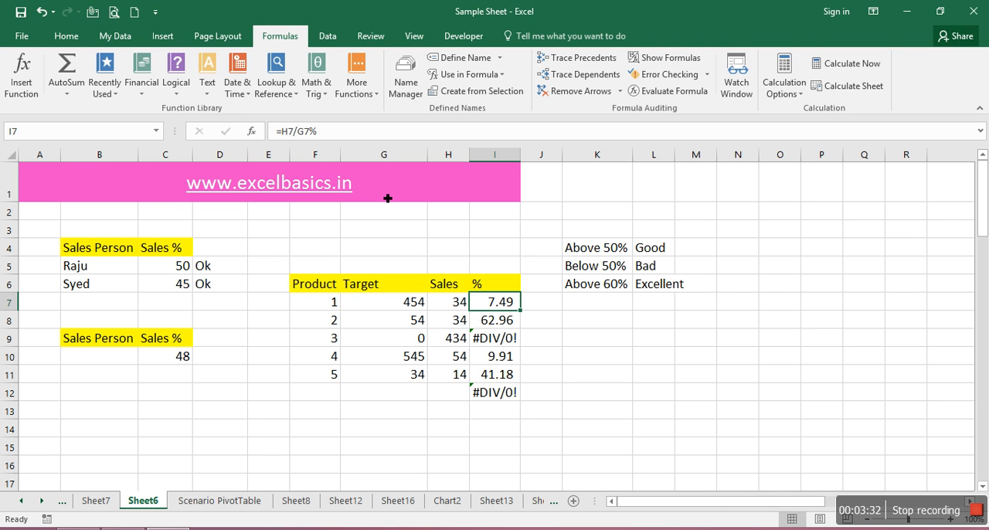
pyautogui.press('F2')
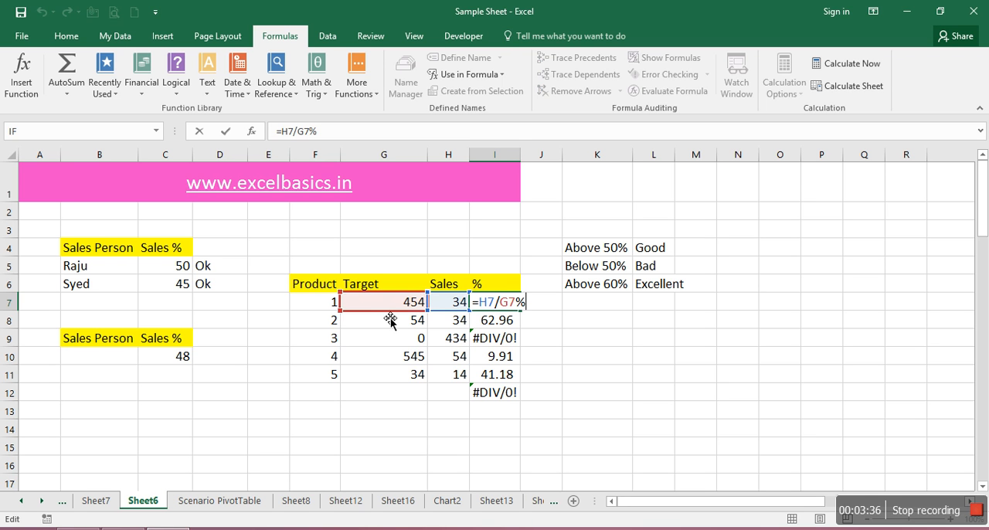
pyautogui.hotkey('ctrl', 'Return')
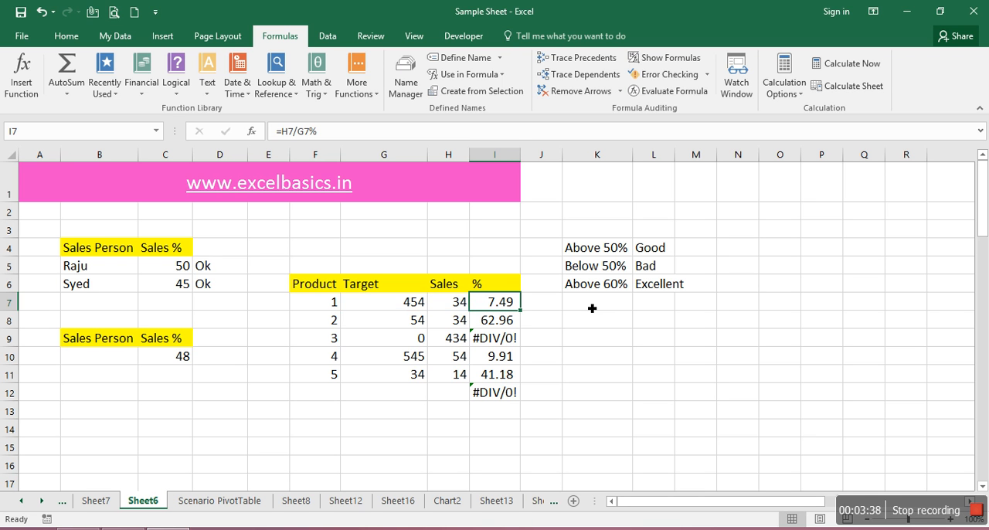
pyautogui.press('Delete')
pyautogui.write('=')
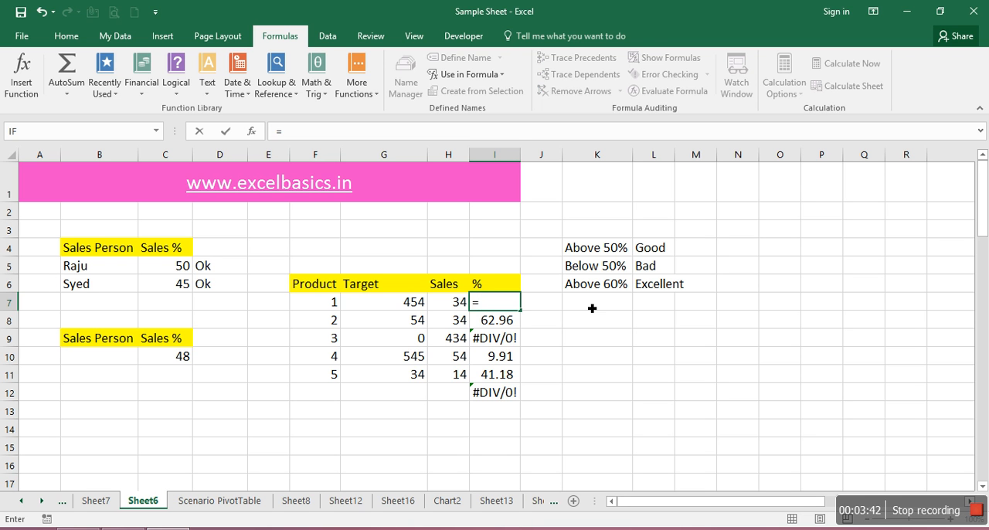
pyautogui.write('i')
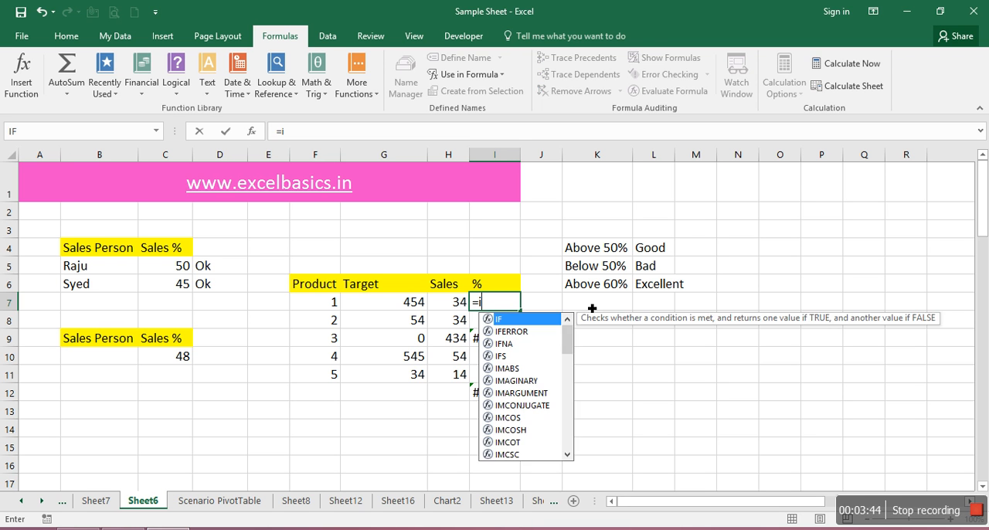
pyautogui.write('ferr')
pyautogui.press('Tab')
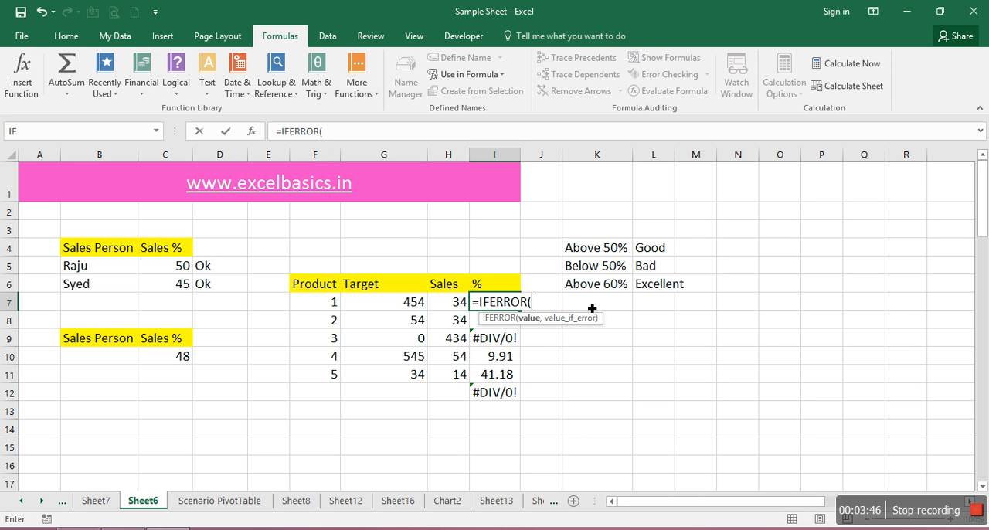
pyautogui.press('Escape')
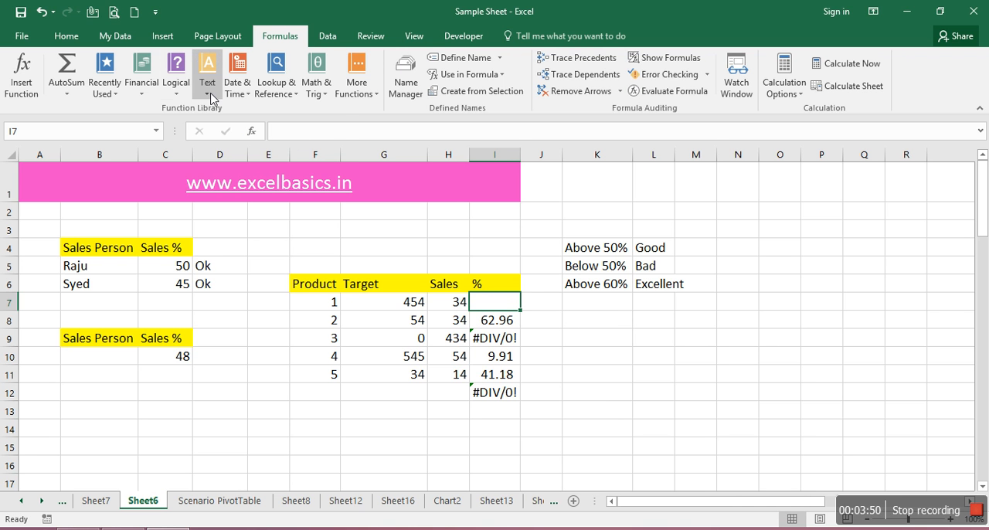
pyautogui.click(177, 89)
pyautogui.click(224, 161)
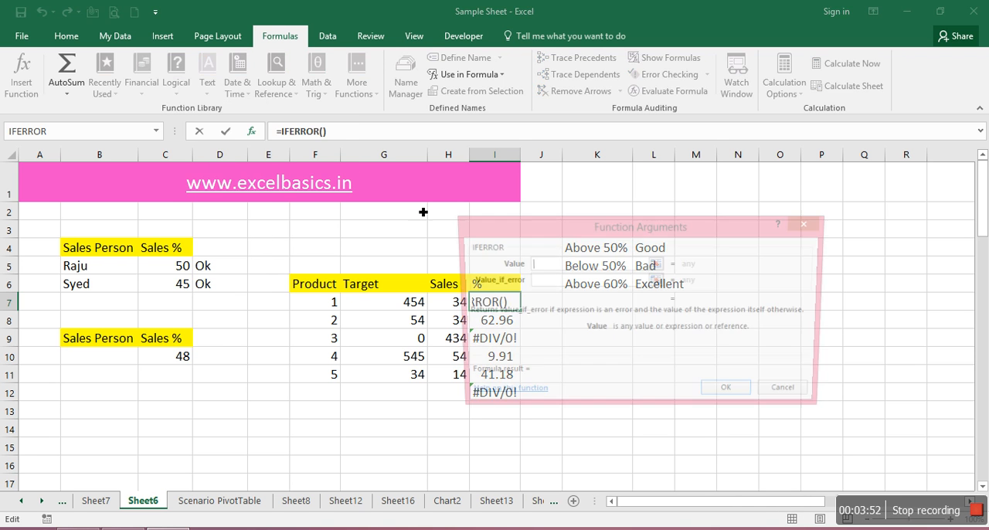
pyautogui.click(746, 396)
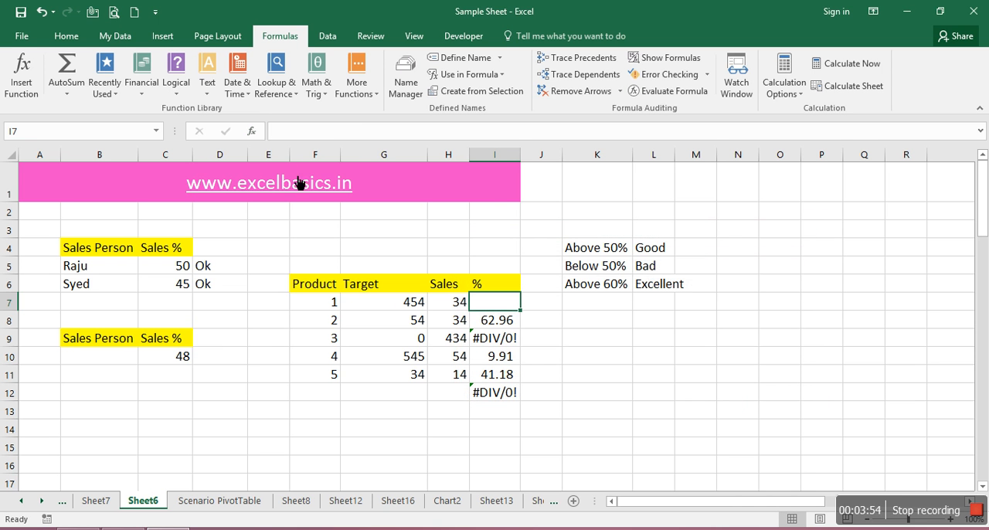
pyautogui.click(253, 131)
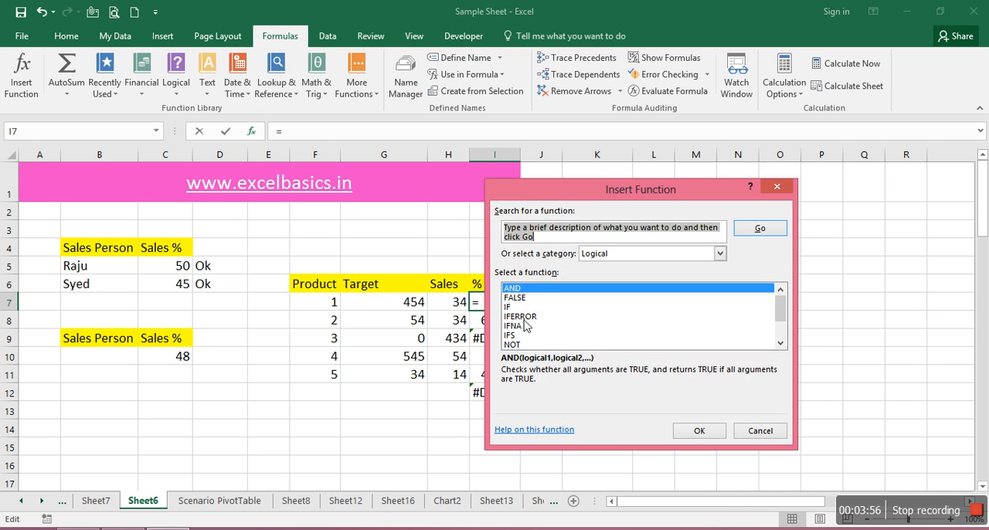
pyautogui.click(524, 317)
pyautogui.click(699, 431)
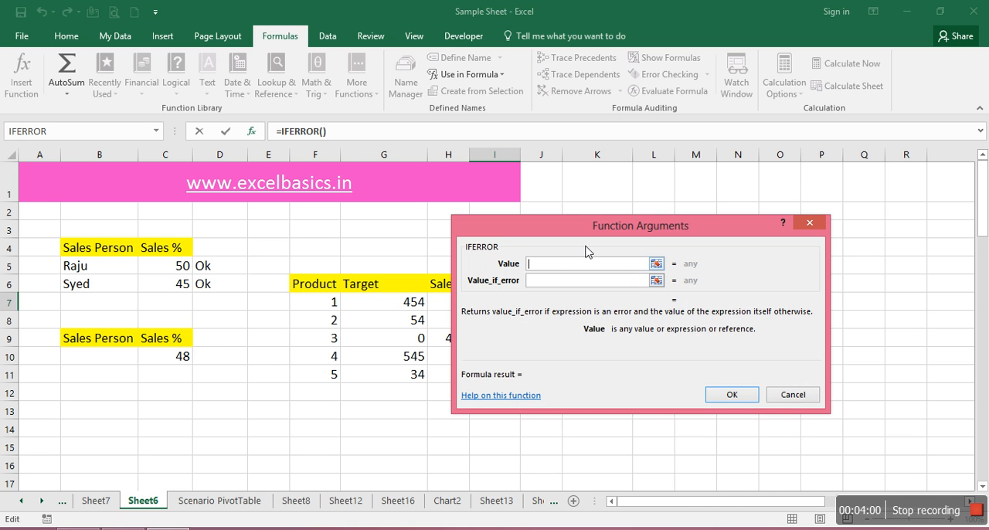
pyautogui.click(796, 396)
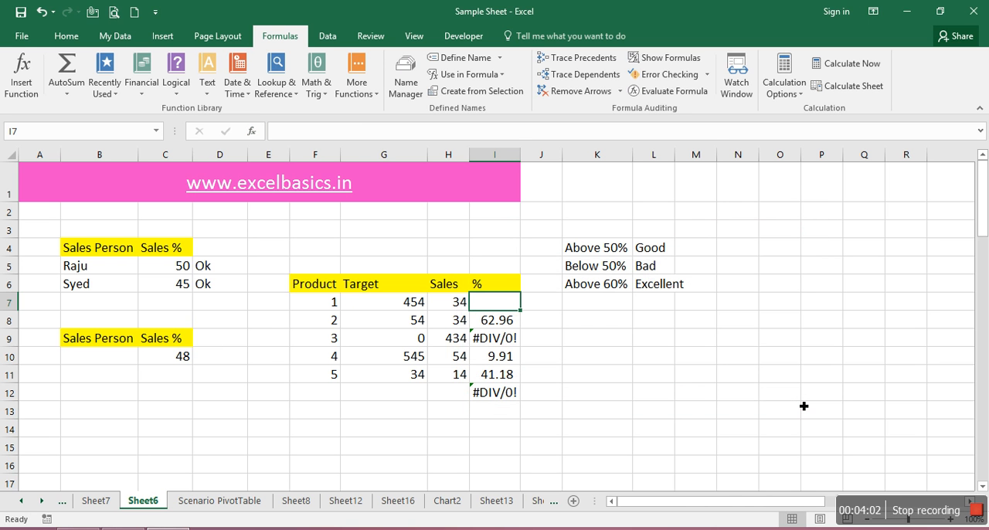
# Enter an IFERROR formula in I7 that evaluates H7/G7% and uses empty text "" as the error value
pyautogui.write('=')
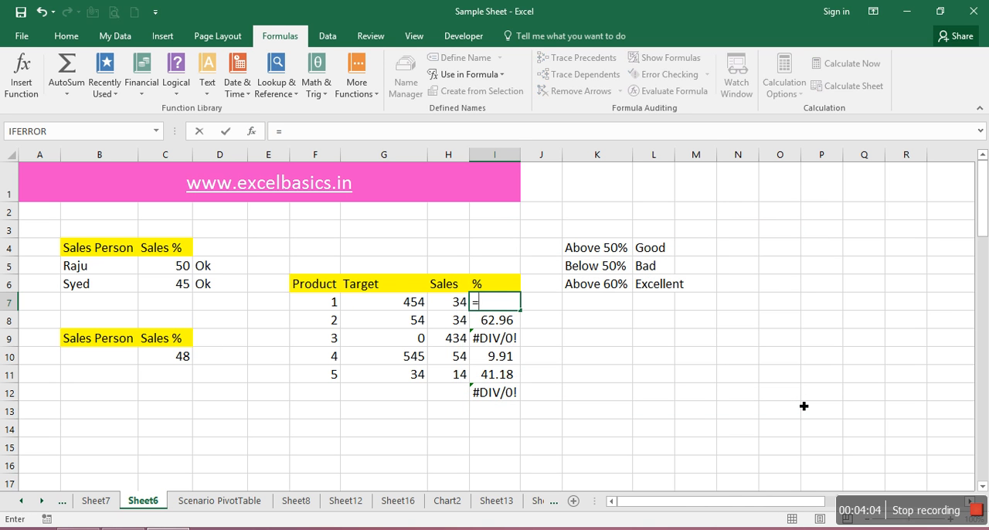
pyautogui.write('iferr')
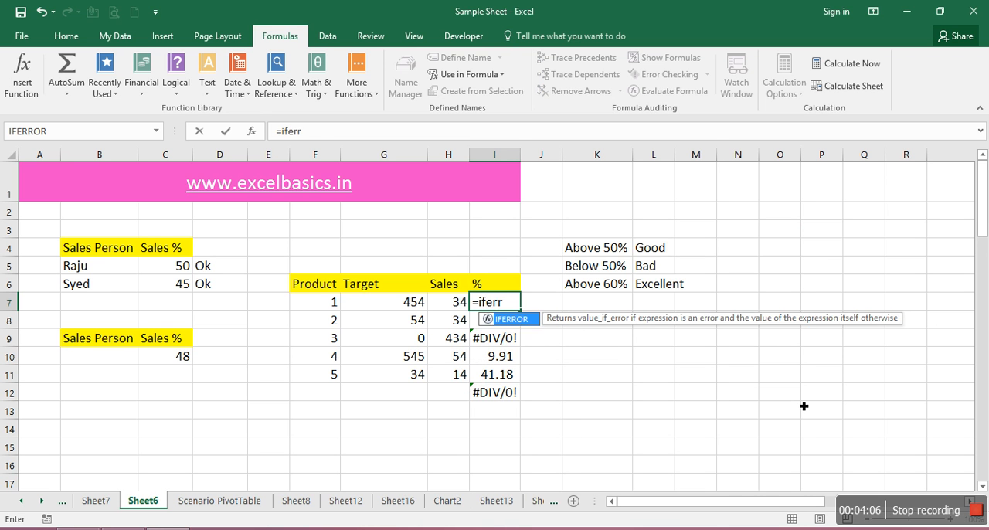
pyautogui.press('Tab')
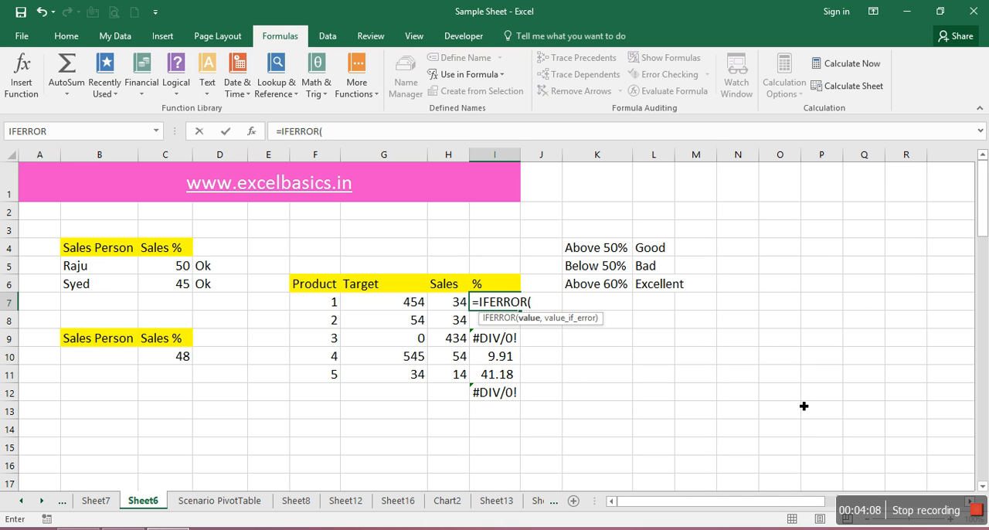
pyautogui.press('Left')
pyautogui.write('/')
pyautogui.press('Left')
pyautogui.press('Left')
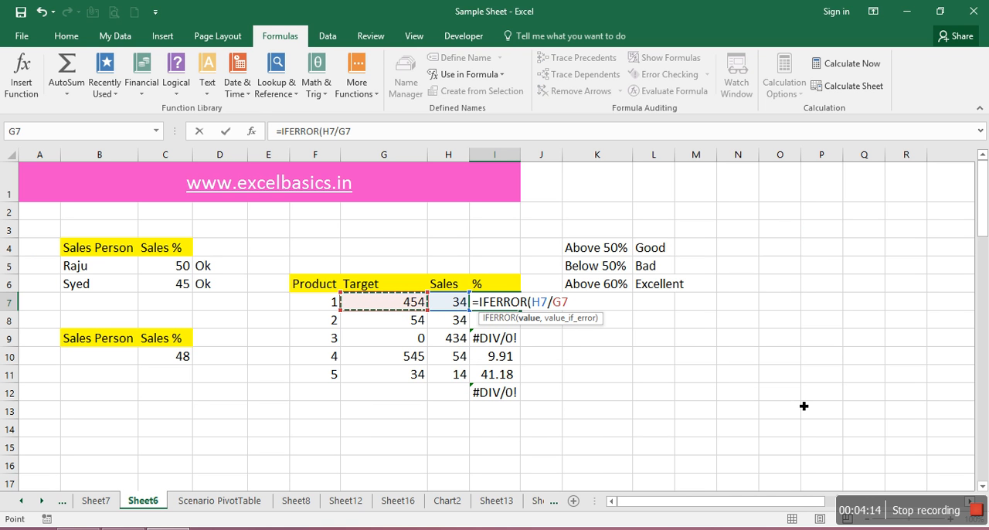
pyautogui.write('%)')
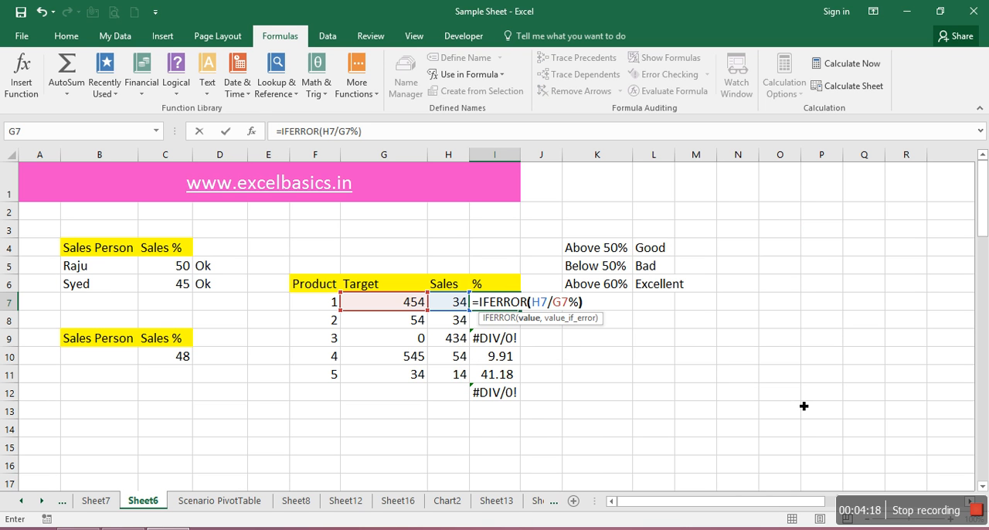
pyautogui.write(',"")')
pyautogui.press('Return')
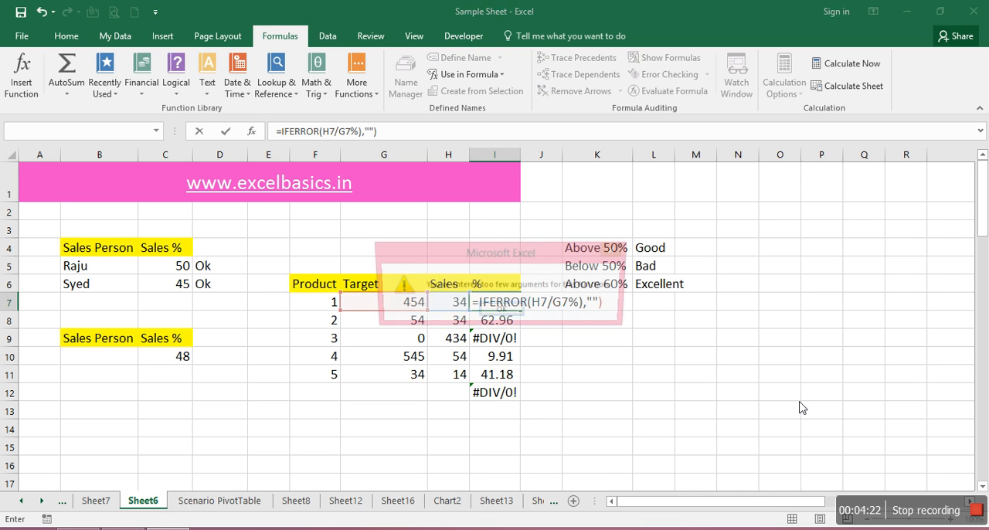
pyautogui.press('Return')
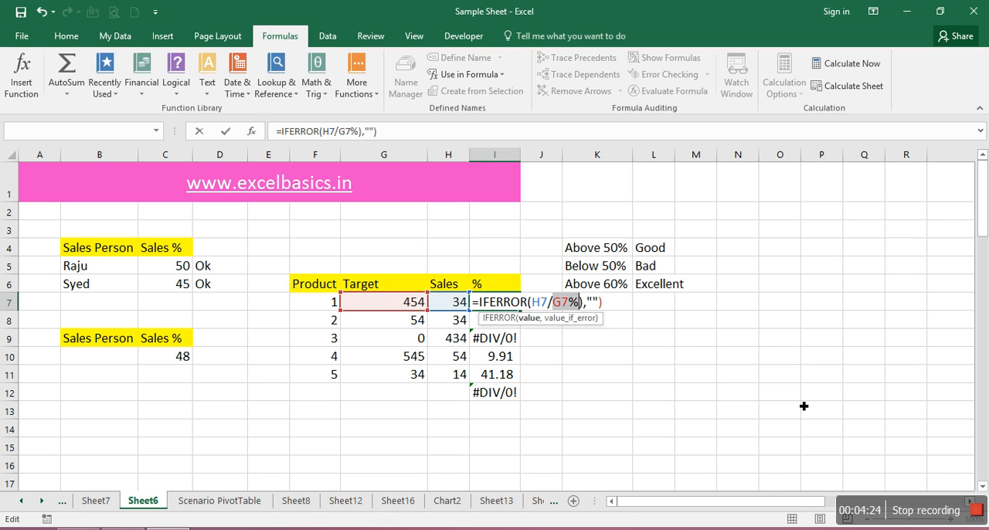
# Remove the extra closing parenthesis after G7% in I7 and commit the formula as =IFERROR(H7/G7%,"")
pyautogui.press('Right')
pyautogui.press('Right')
pyautogui.press('Left')
pyautogui.press('Left')
pyautogui.press('Delete')
pyautogui.press('Return')
pyautogui.press('Up')
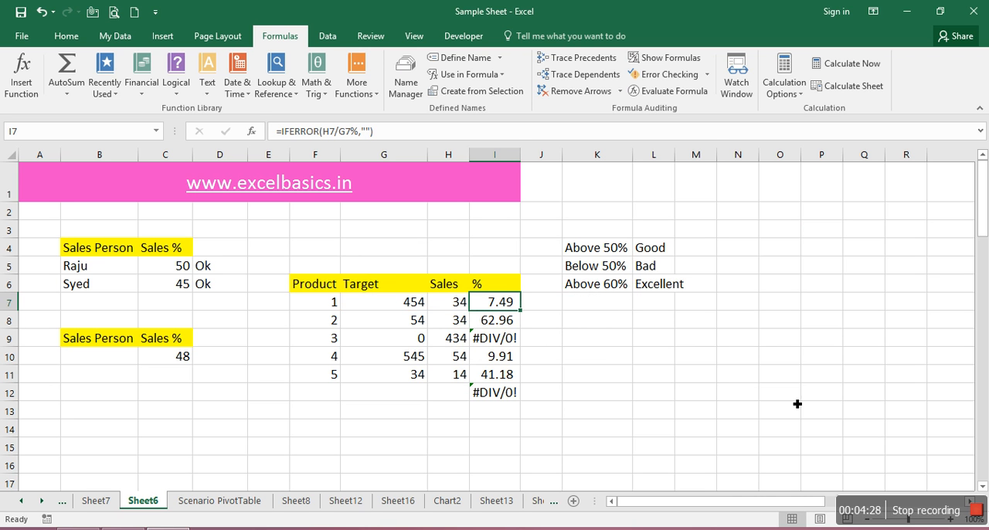
# Fill the IFERROR formula from I7 down through I11 and autofit column I
pyautogui.press('Down')
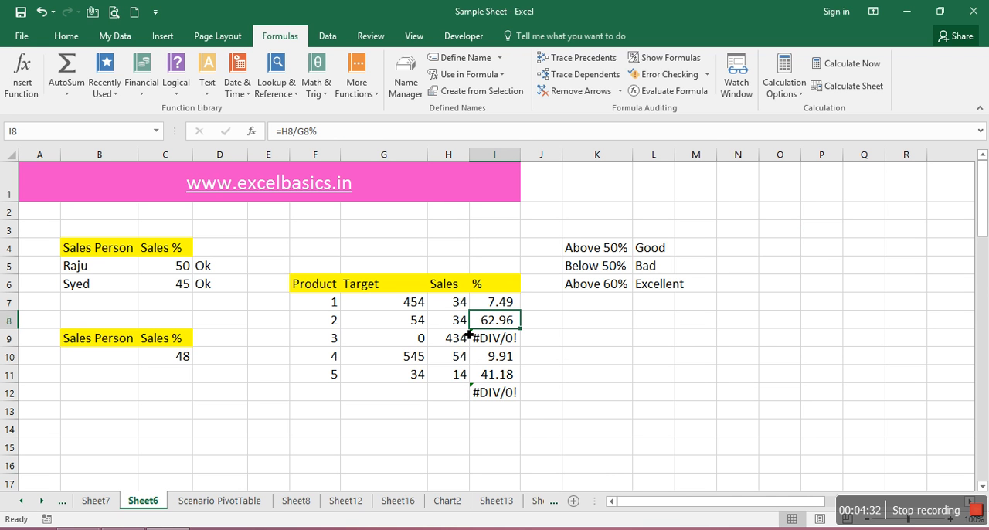
pyautogui.press('Up')
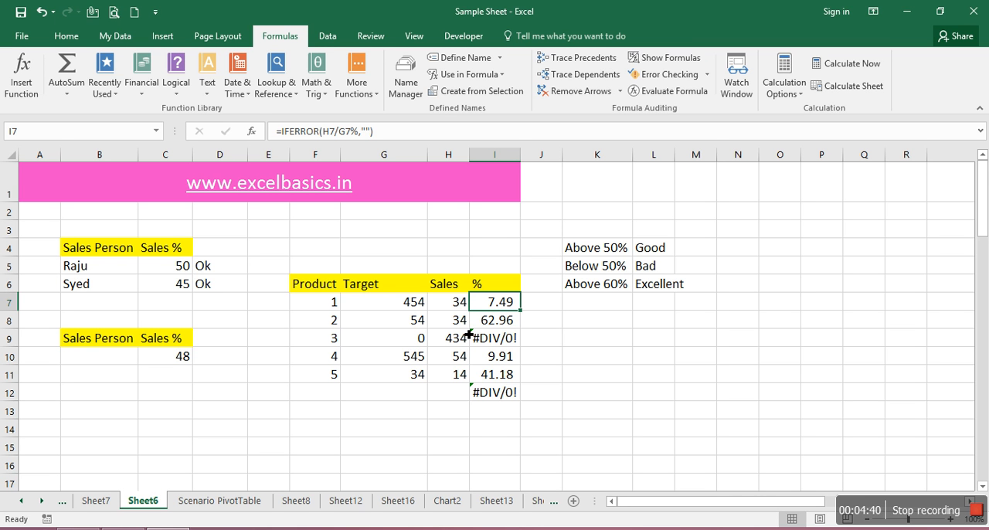
pyautogui.doubleClick(521, 310)
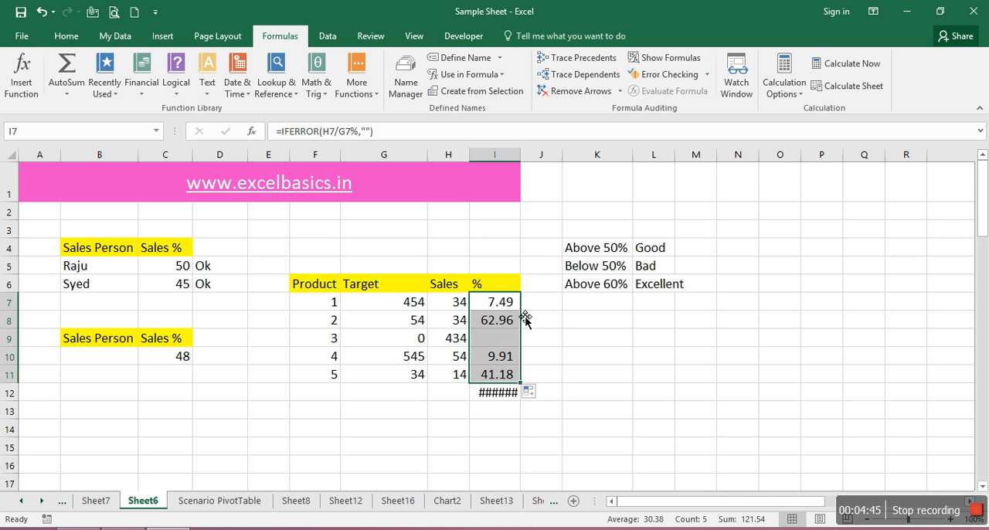
pyautogui.doubleClick(528, 165)
# Change the error value of the IFERROR formula in I9 to "Ok" so it reads =IFERROR(H9/G9%,"Ok")
pyautogui.press('Down')
pyautogui.press('Down')
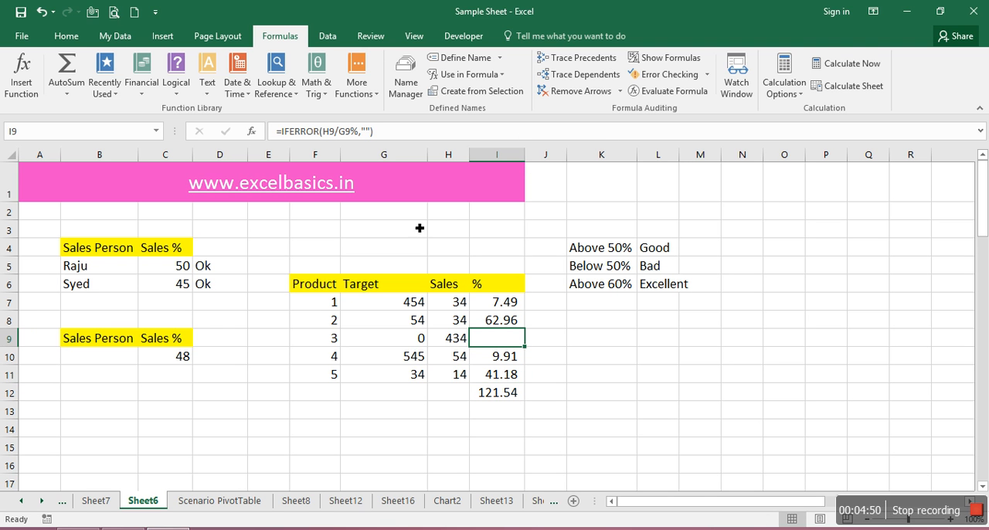
pyautogui.click(371, 132)
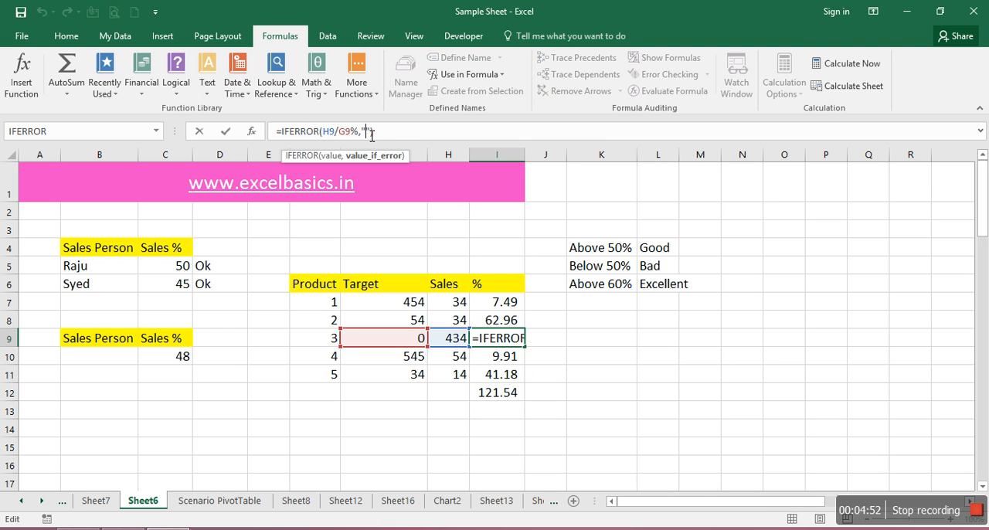
pyautogui.write(')')
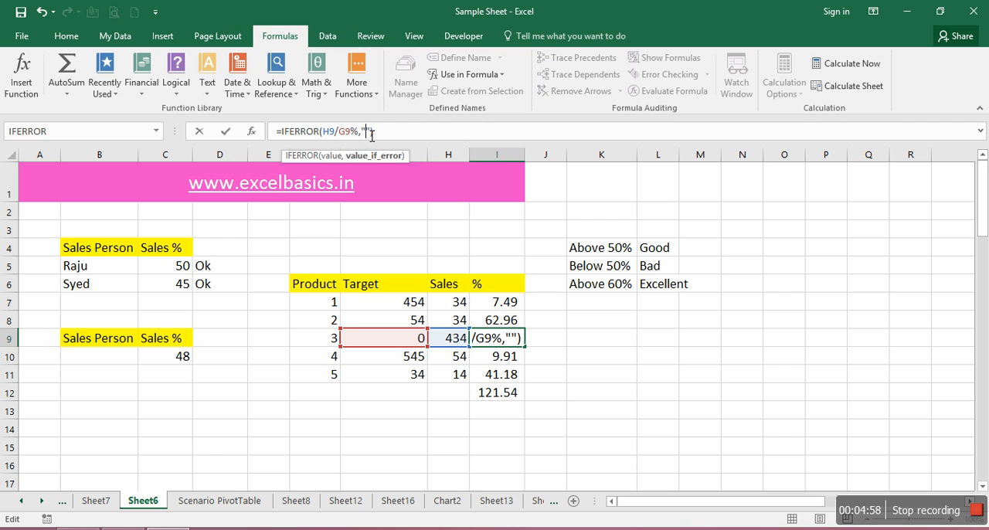
pyautogui.write('Ok')
pyautogui.press('Return')
# Copy the "Ok" version of the IFERROR formula from I9 to the other percentage cells in I7:I11
pyautogui.press('Up')
pyautogui.hotkey('ctrl', 'c')
pyautogui.hotkey('shift', 'Up')
pyautogui.hotkey('shift', 'Up')
pyautogui.hotkey('ctrl', 'v')
pyautogui.press('Up')
pyautogui.press('Up')
pyautogui.hotkey('ctrl', 'c')
pyautogui.hotkey('ctrl', 'shift', 'Down')
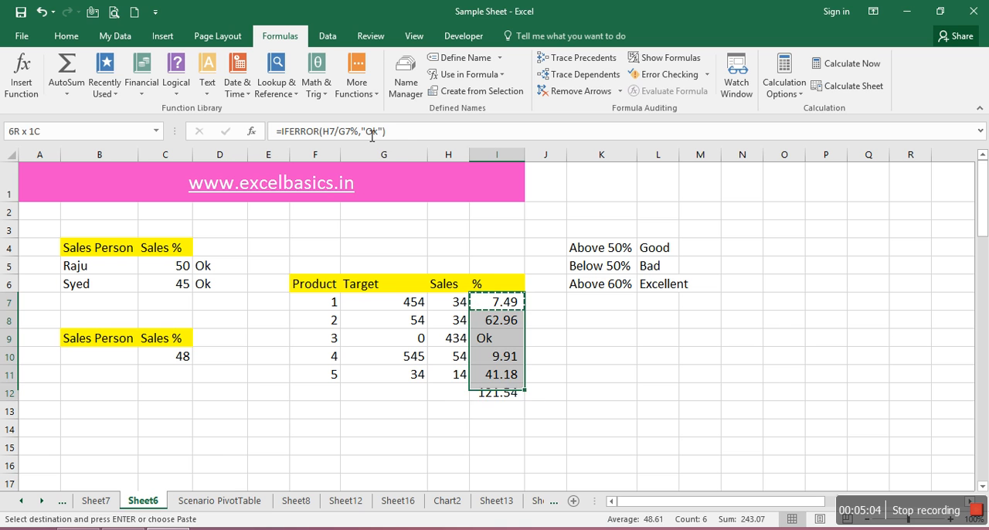
pyautogui.hotkey('shift', 'Up')
pyautogui.press('Return')
# Replace the error value in the I9 formula with "0", giving =IFERROR(H9/G9%,"0")
pyautogui.press('Down')
pyautogui.press('Down')
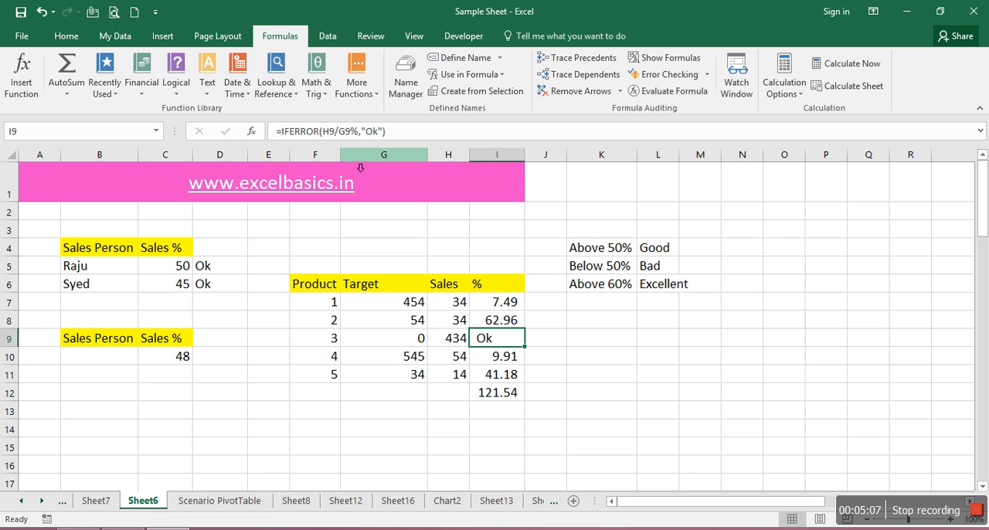
pyautogui.click(384, 134)
pyautogui.press('BackSpace')
pyautogui.press('BackSpace')
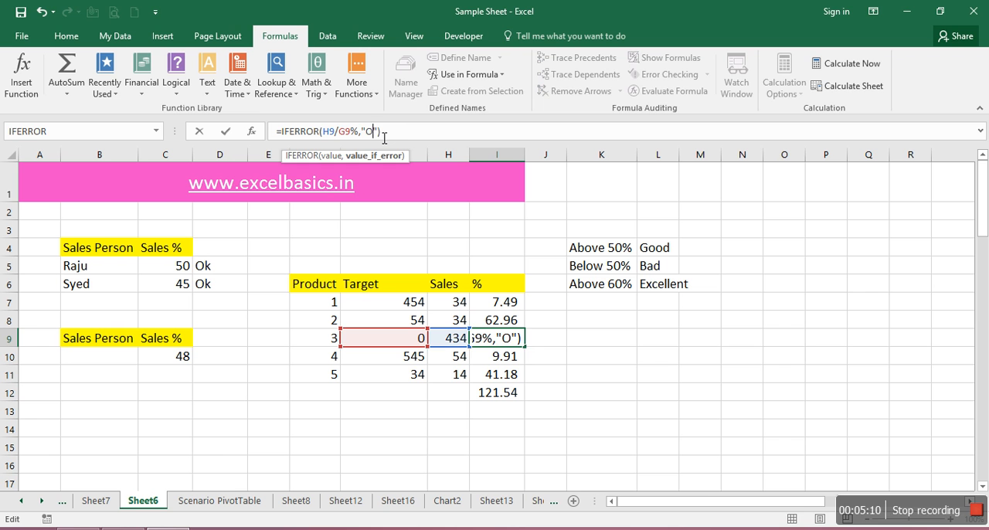
pyautogui.write('0')
pyautogui.hotkey('ctrl', 'Return')
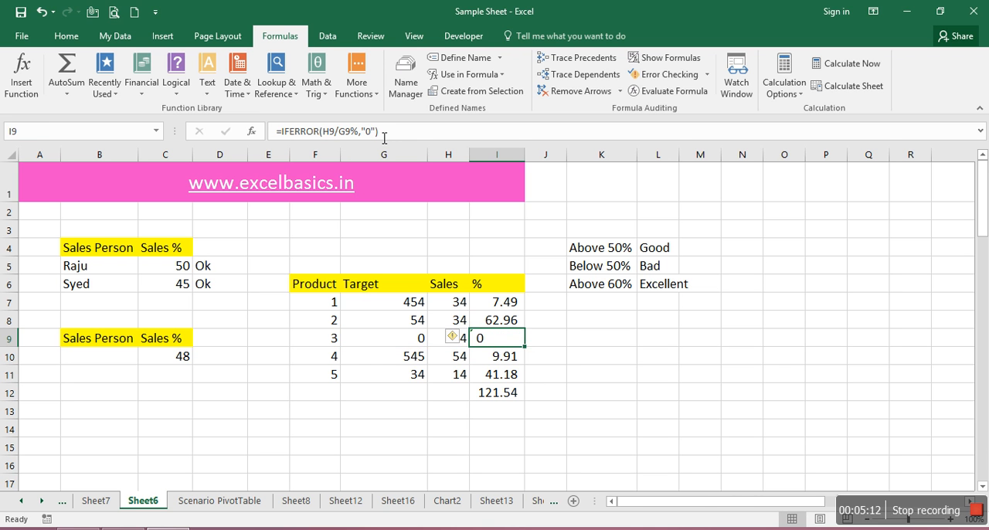
# Copy the "0" version of the IFERROR formula from I9 to the other percentage cells in I7:I11
pyautogui.hotkey('ctrl', 'c')
pyautogui.hotkey('shift', 'Up')
pyautogui.hotkey('shift', 'Up')
pyautogui.press('Down')
pyautogui.press('Up')
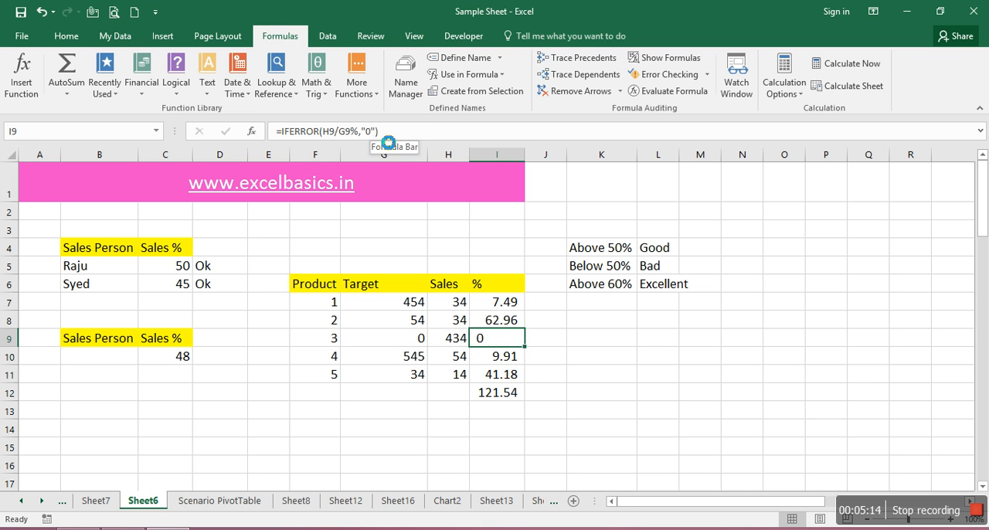
pyautogui.hotkey('shift', 'Down')
pyautogui.hotkey('shift', 'Down')
pyautogui.hotkey('ctrl', 'v')
pyautogui.press('Up')
pyautogui.press('Up')
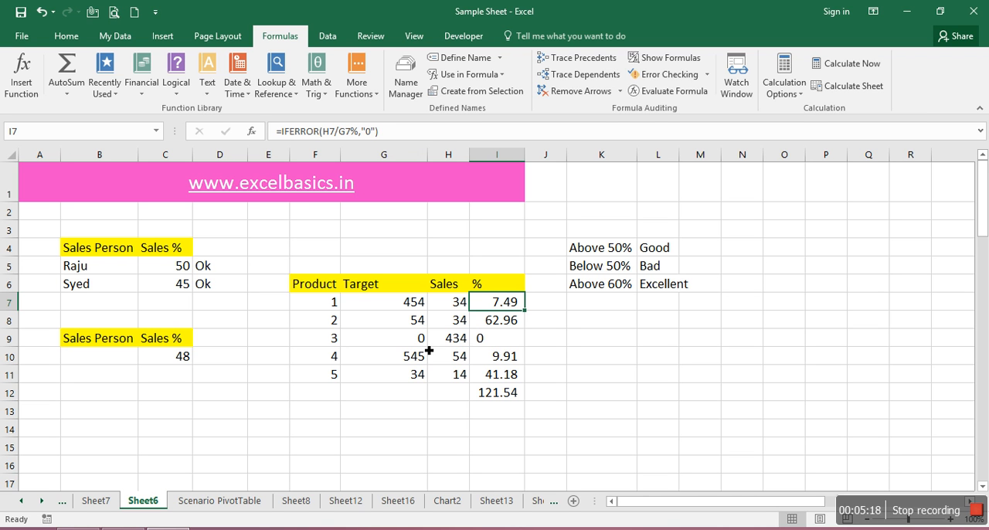
# Check the percentage cells I8 and I9, and switch to the browser to show the BasicTutorials4u YouTube channel
pyautogui.click(496, 327)
pyautogui.click(495, 340)
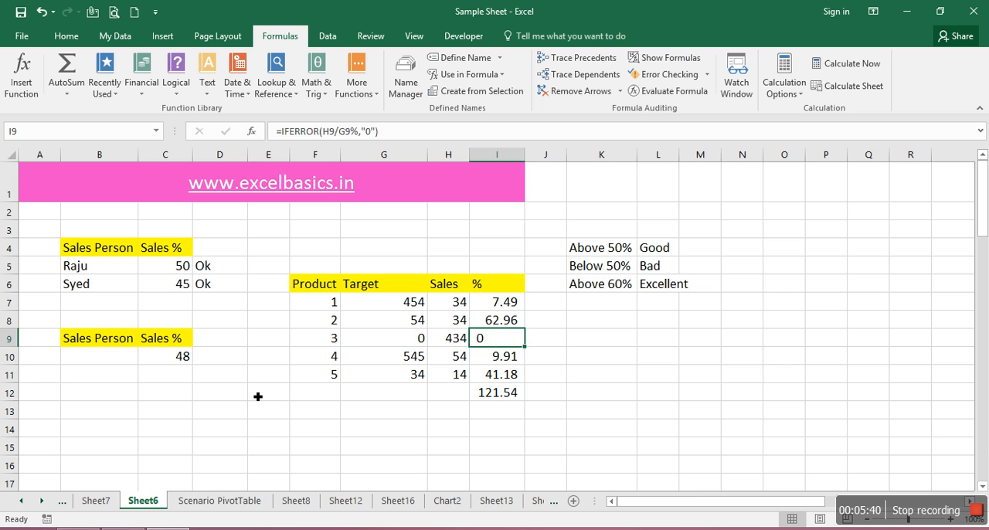
pyautogui.click(371, 363)
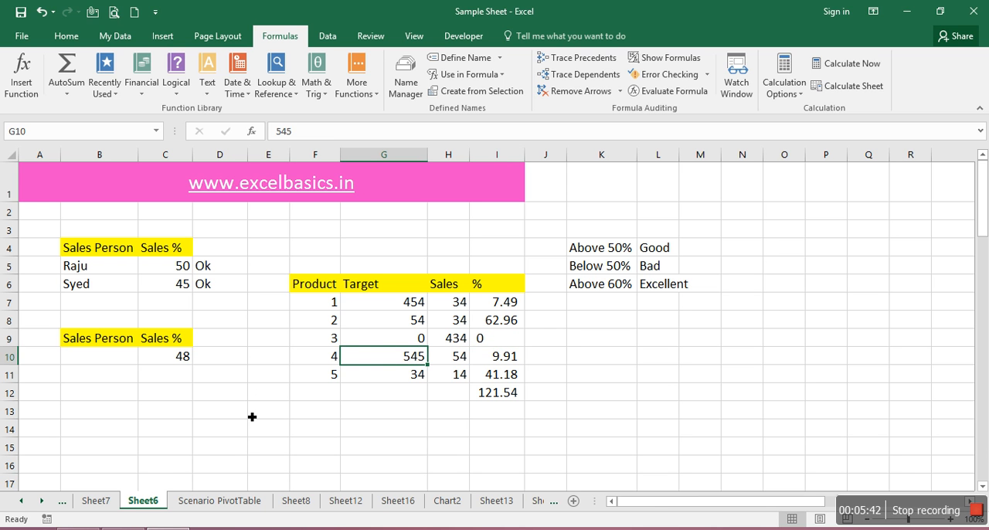
pyautogui.click(79, 529)
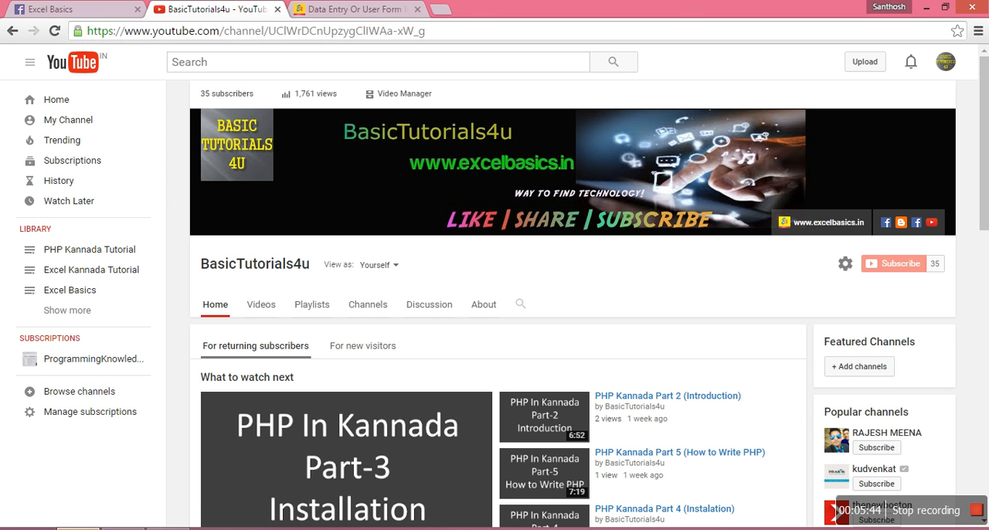